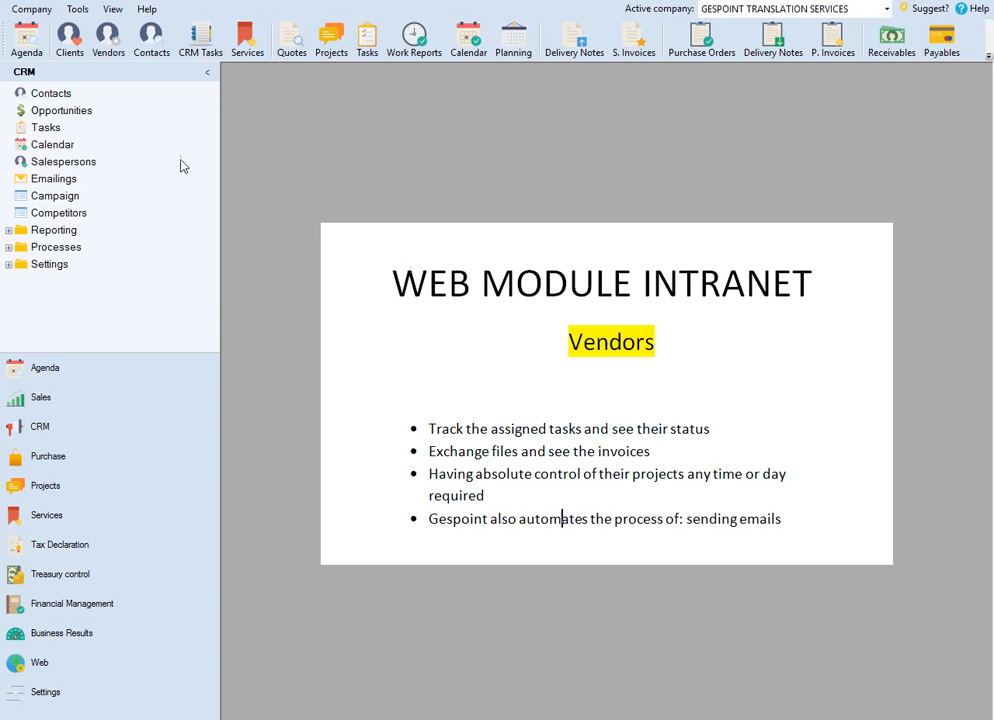
# Step: Review the vendor list with the CRM sidebar collapsed, and close the list when finished
pyautogui.click(110, 42)
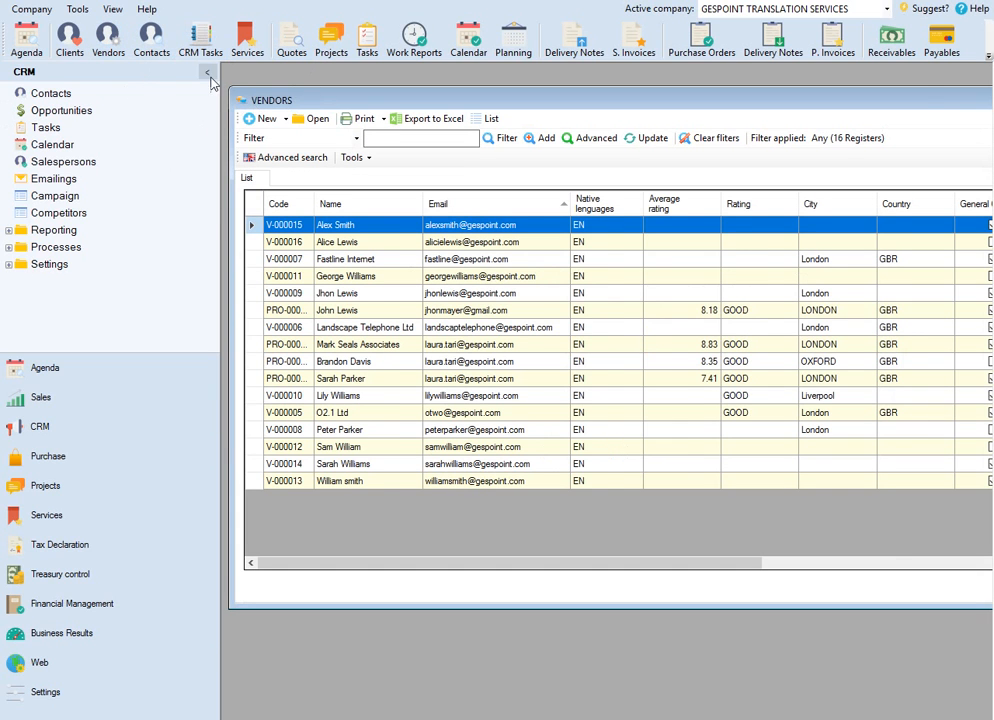
pyautogui.click(207, 74)
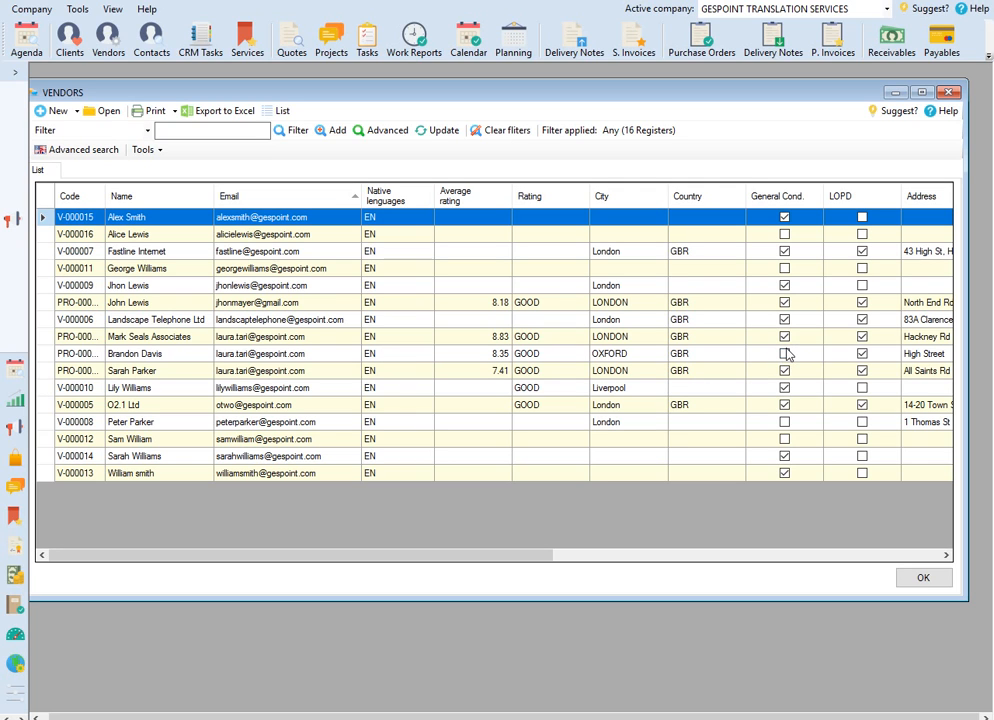
pyautogui.click(921, 578)
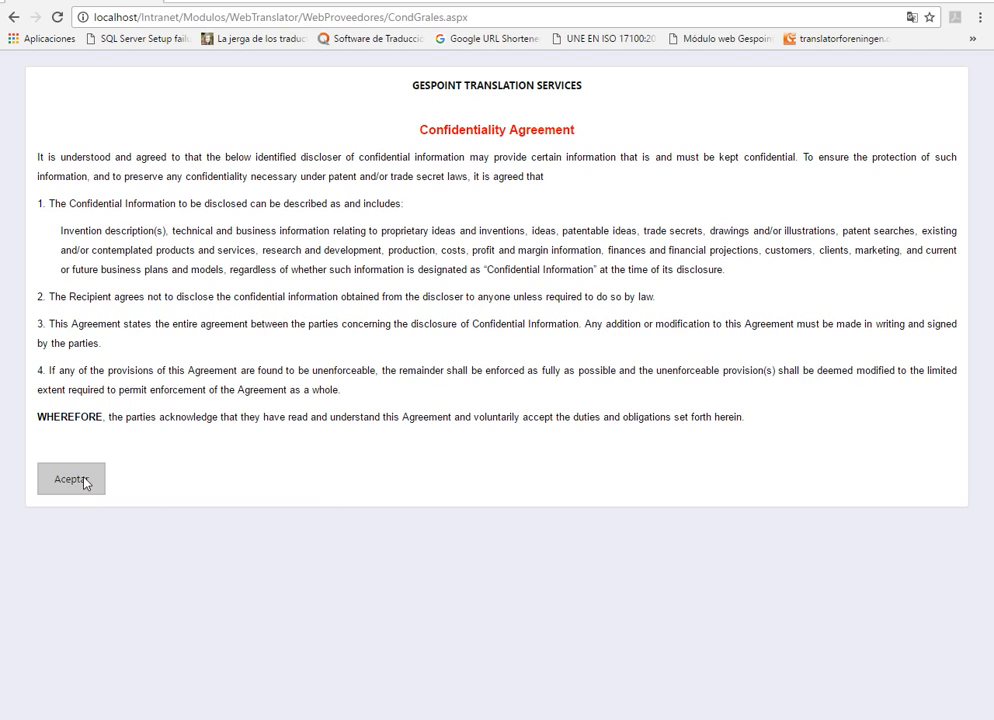
pyautogui.click(82, 480)
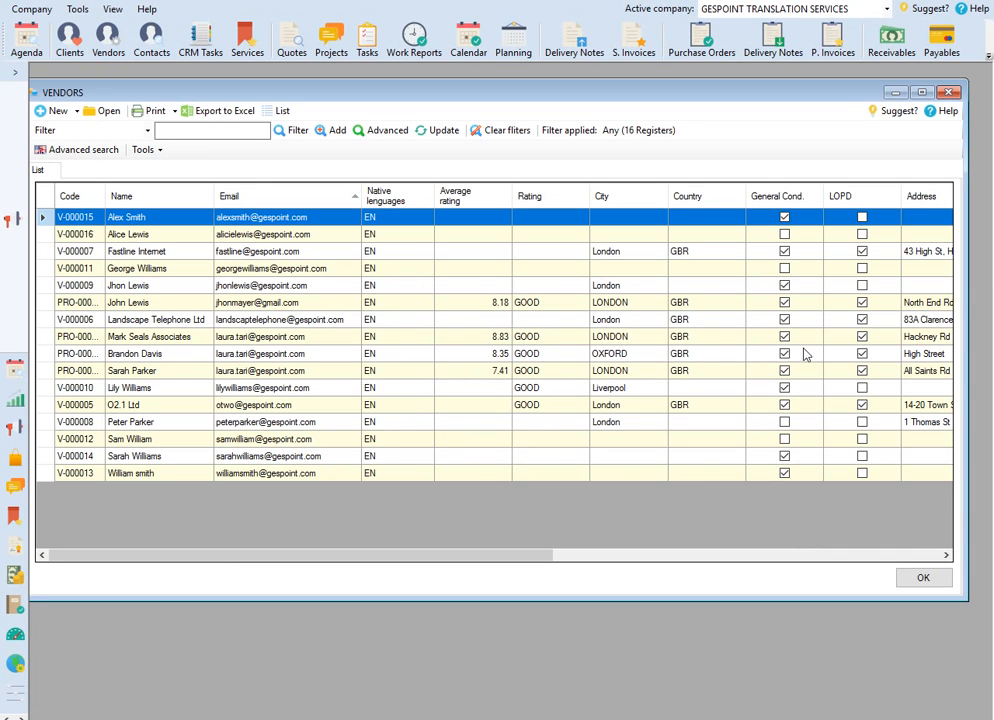
pyautogui.click(912, 580)
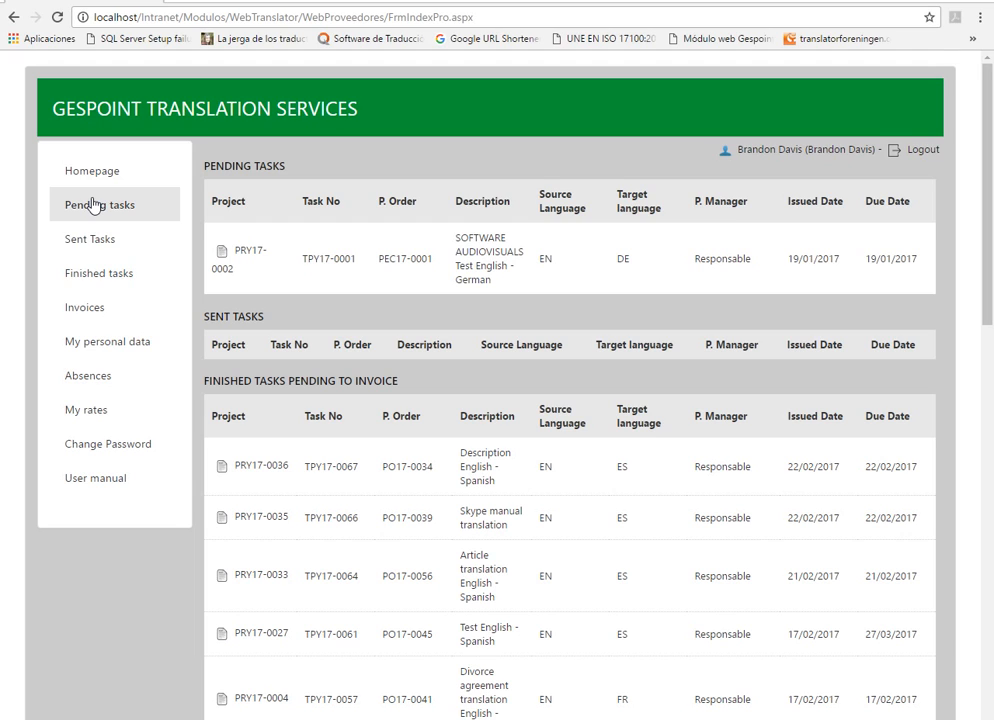
# Step: In the vendor web intranet in the browser, view the vendor's personal data
pyautogui.click(117, 344)
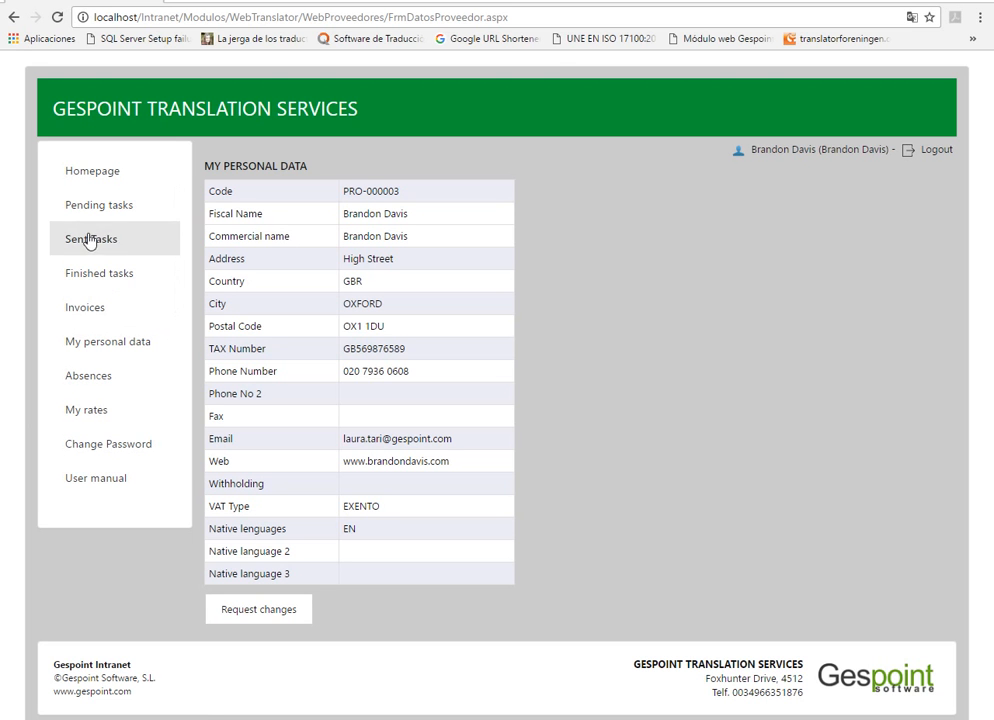
# Step: Add a vendor absence from 01/09 to 30/09 with the reason Holidays
pyautogui.click(114, 378)
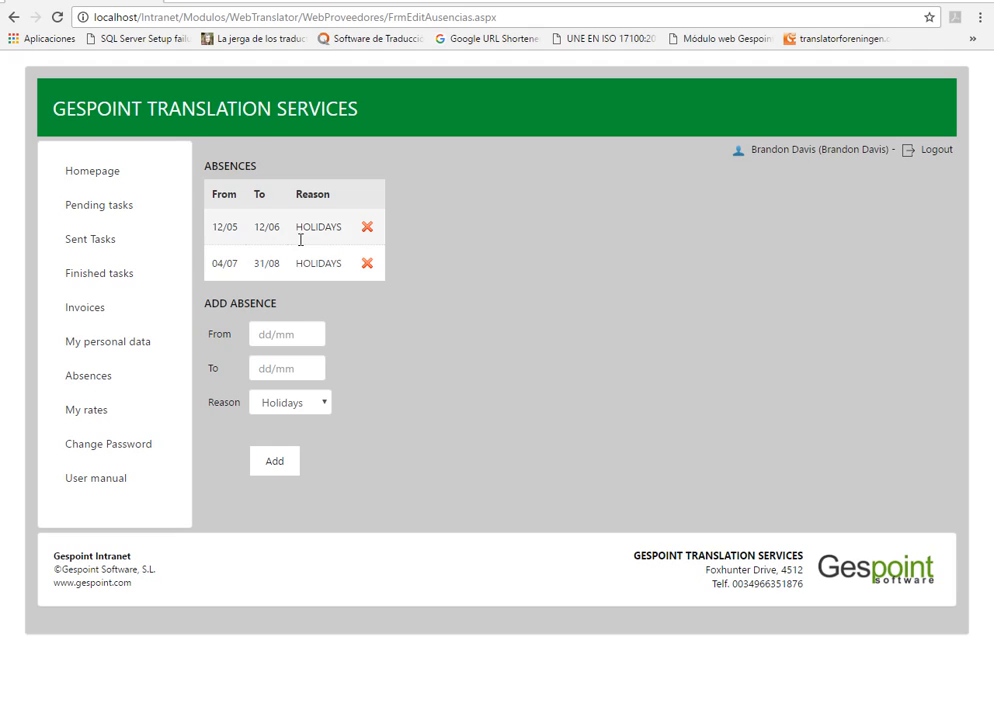
pyautogui.click(265, 334)
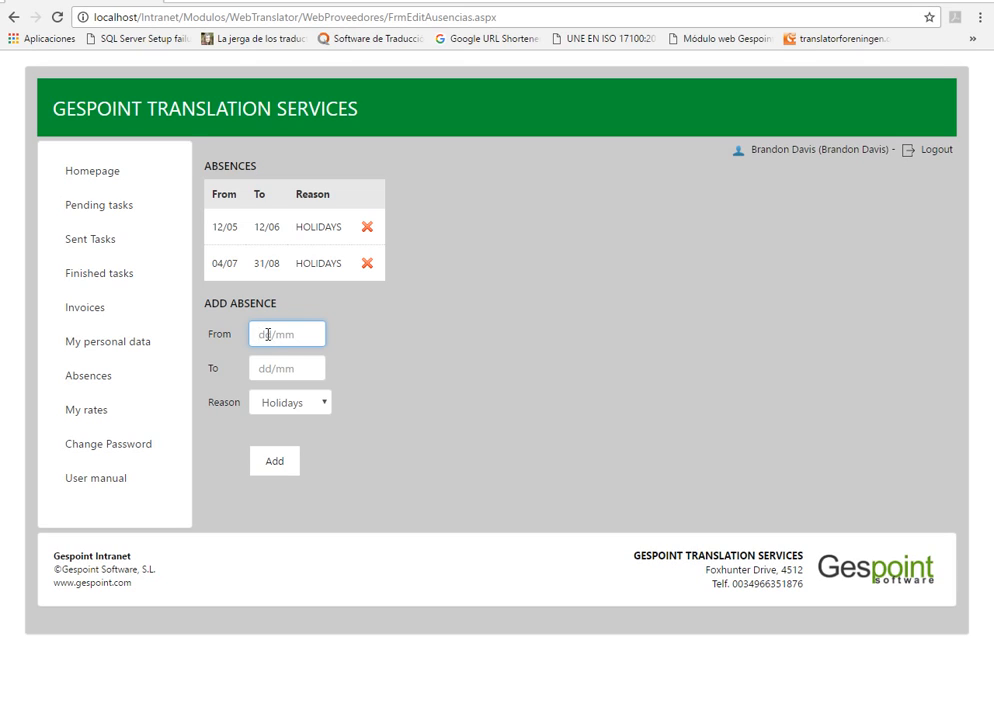
pyautogui.write('01/09')
pyautogui.click(283, 361)
pyautogui.write('30')
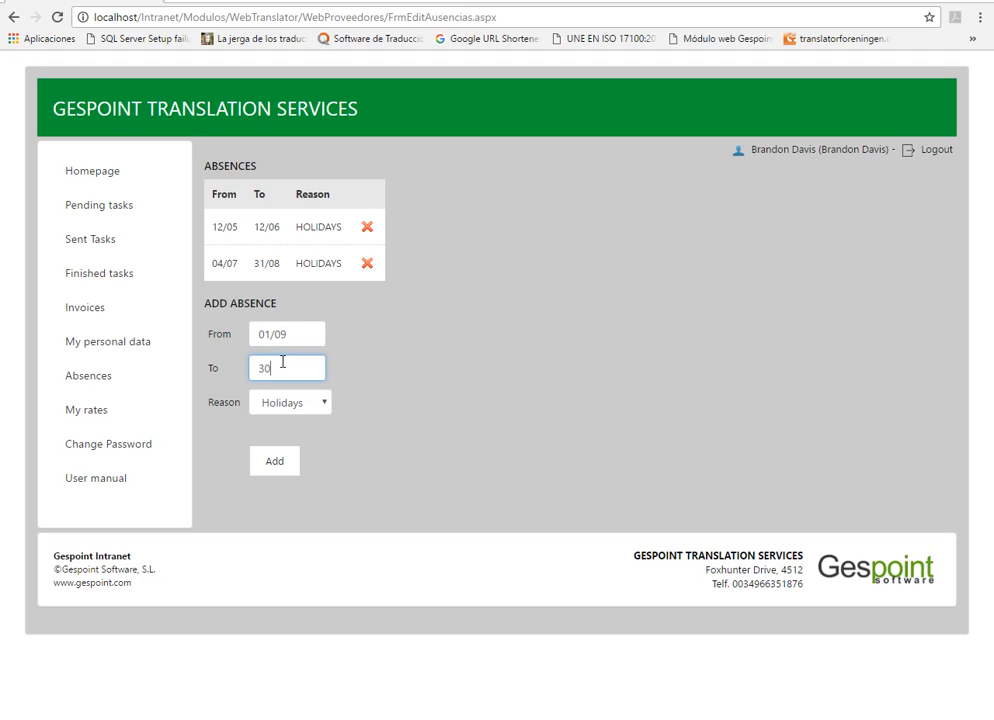
pyautogui.write('/09')
pyautogui.click(306, 410)
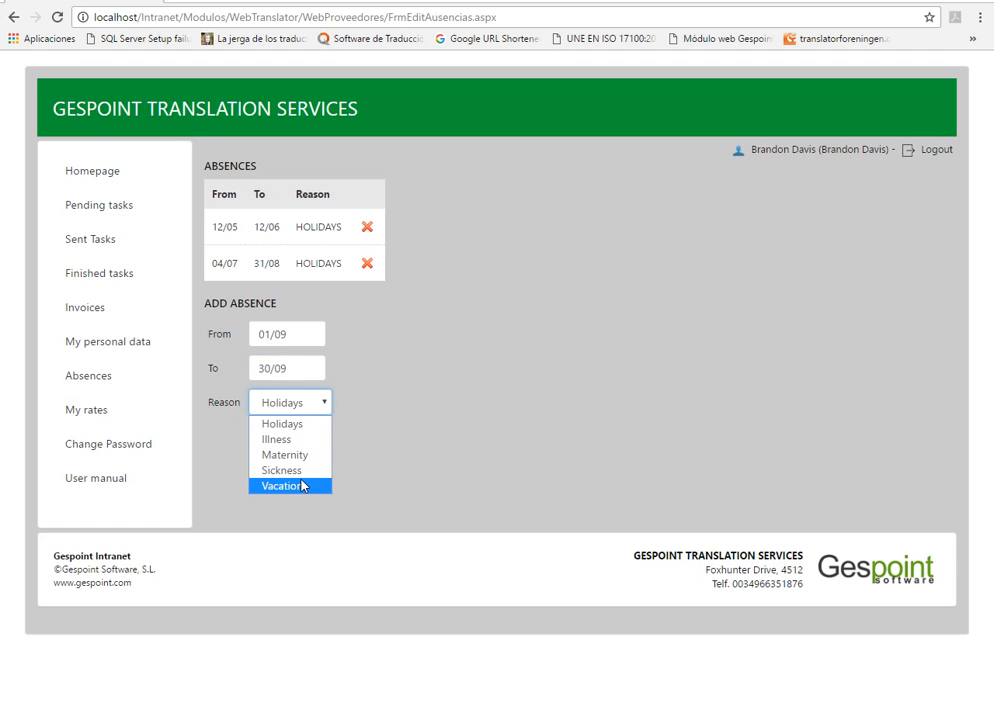
pyautogui.click(340, 457)
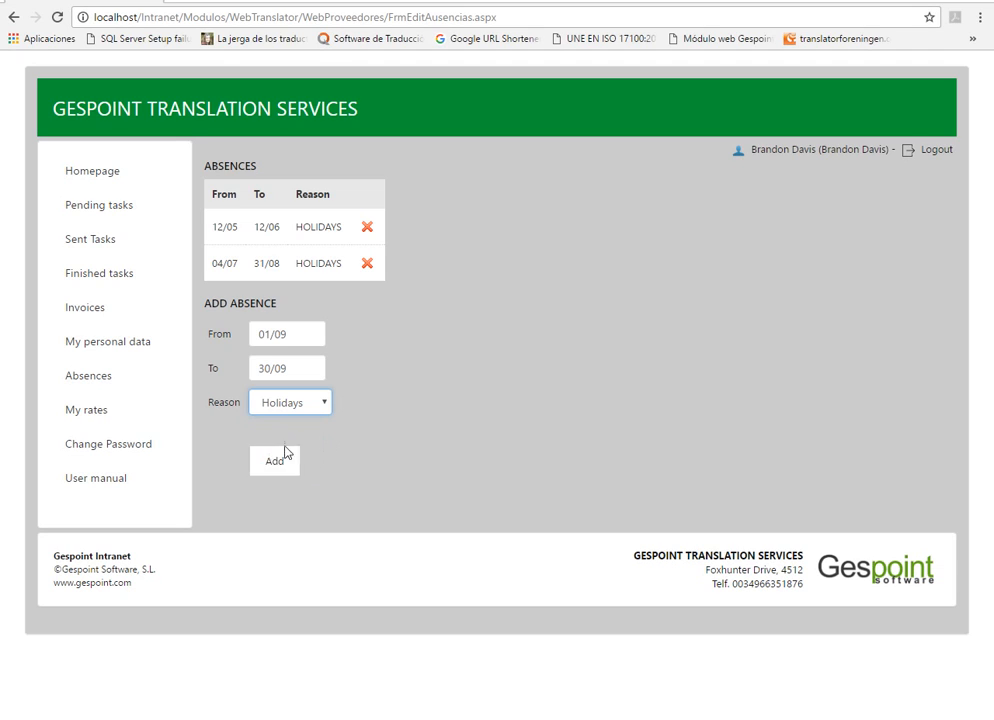
pyautogui.click(280, 456)
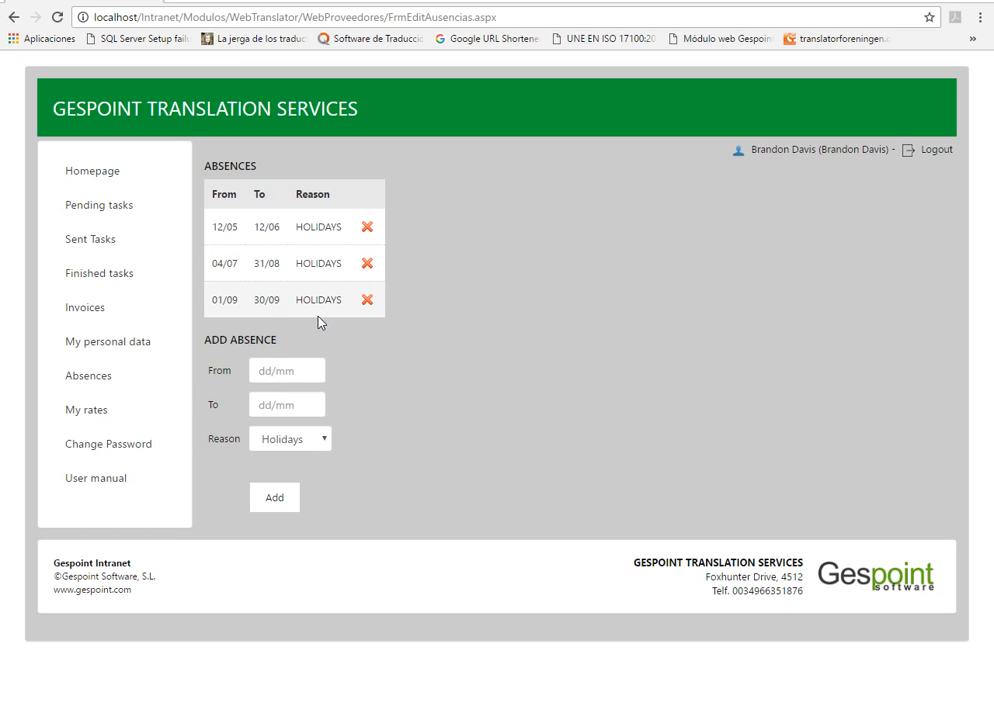
# Step: Review the vendor's translation rates
pyautogui.click(98, 419)
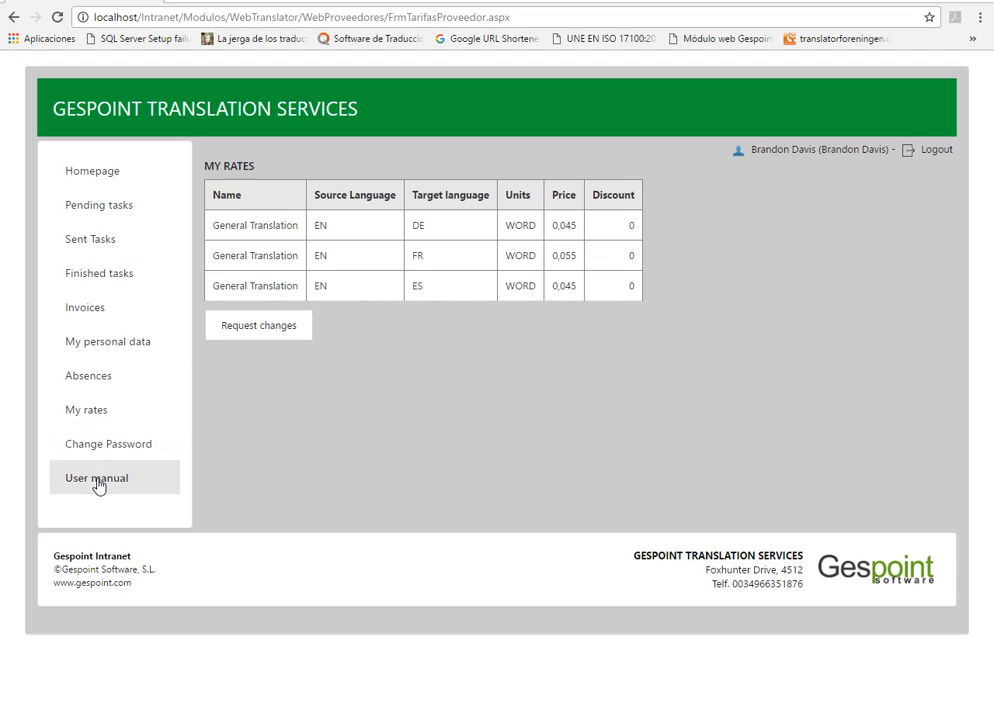
# Step: Attach "GT Business Features Summary" from the Desktop as a target file of the pending SOFTWARE AUDIOVISUALS Test English - German task
pyautogui.click(96, 213)
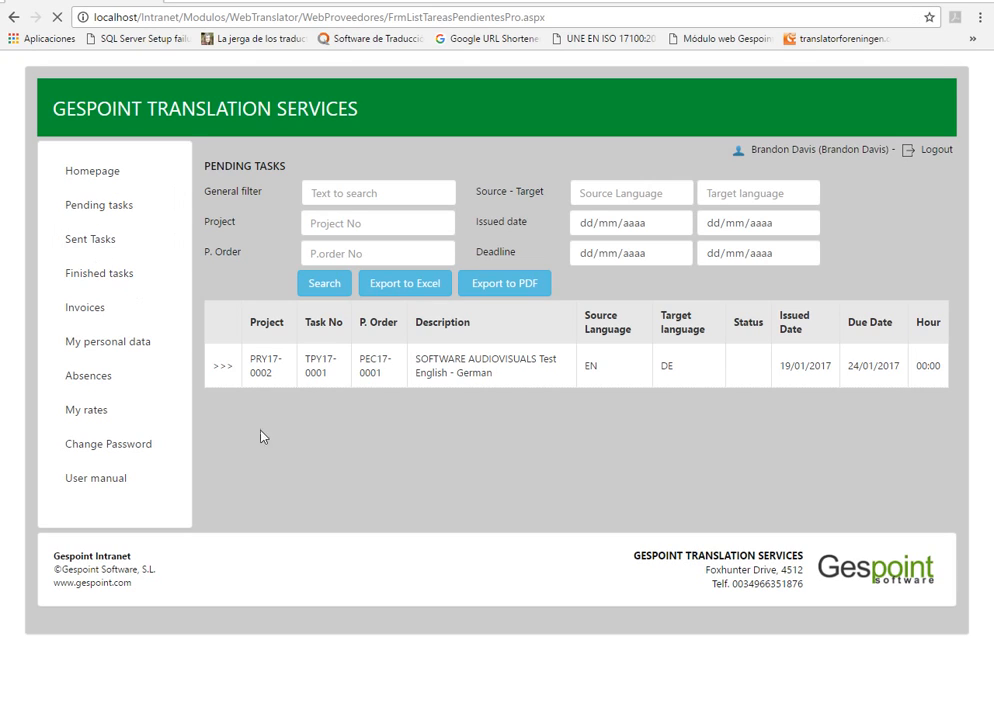
pyautogui.click(222, 366)
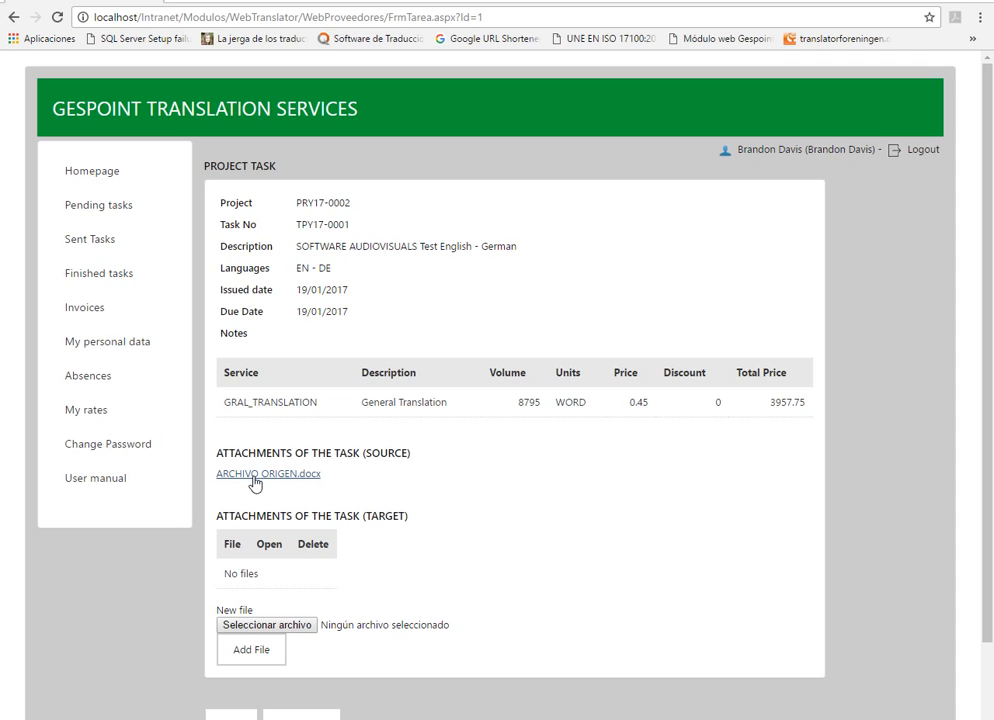
pyautogui.click(285, 627)
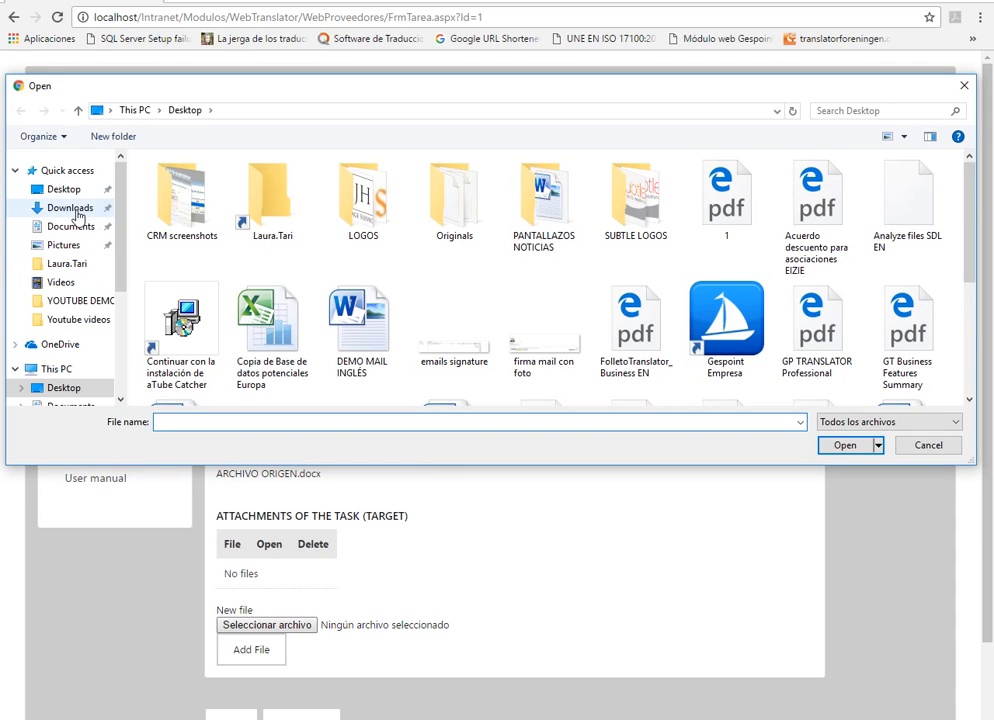
pyautogui.click(66, 190)
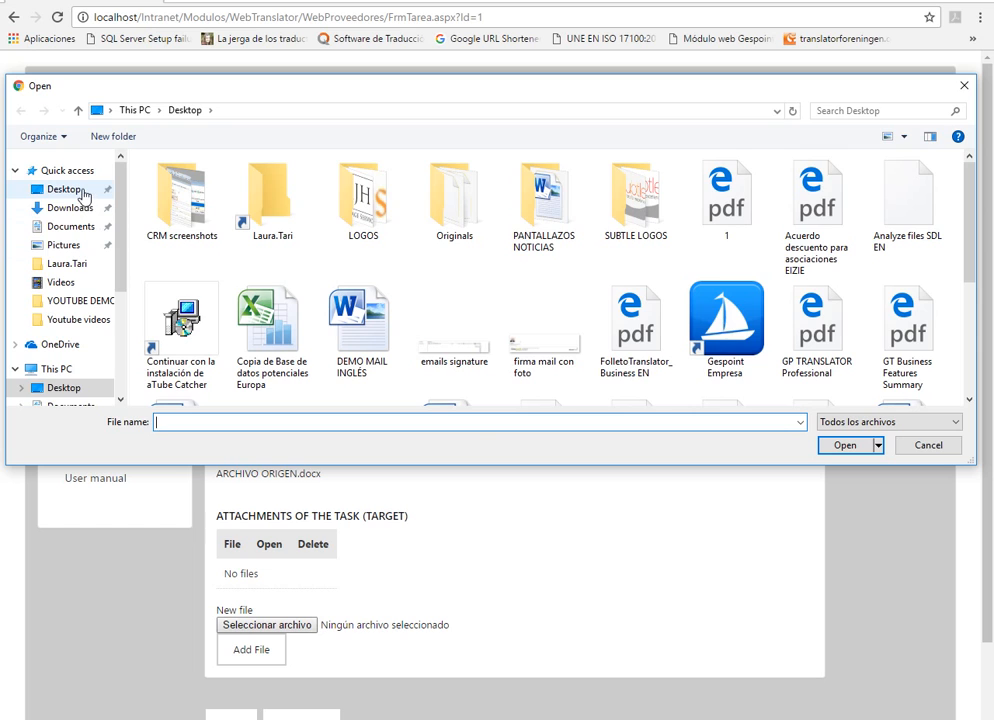
pyautogui.click(907, 343)
pyautogui.click(845, 445)
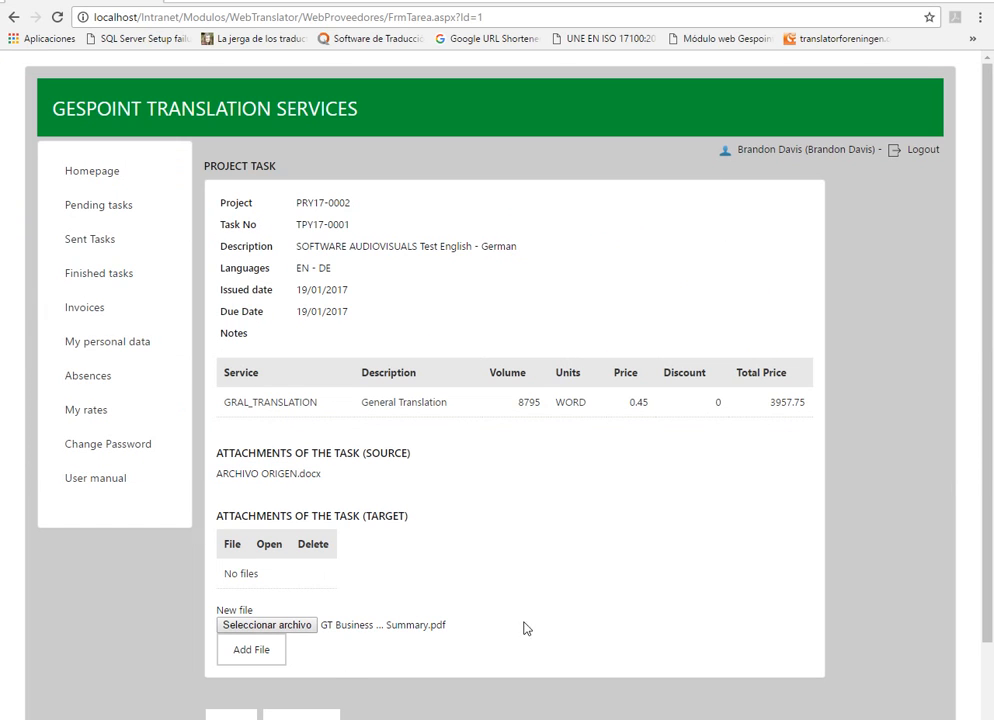
pyautogui.click(253, 652)
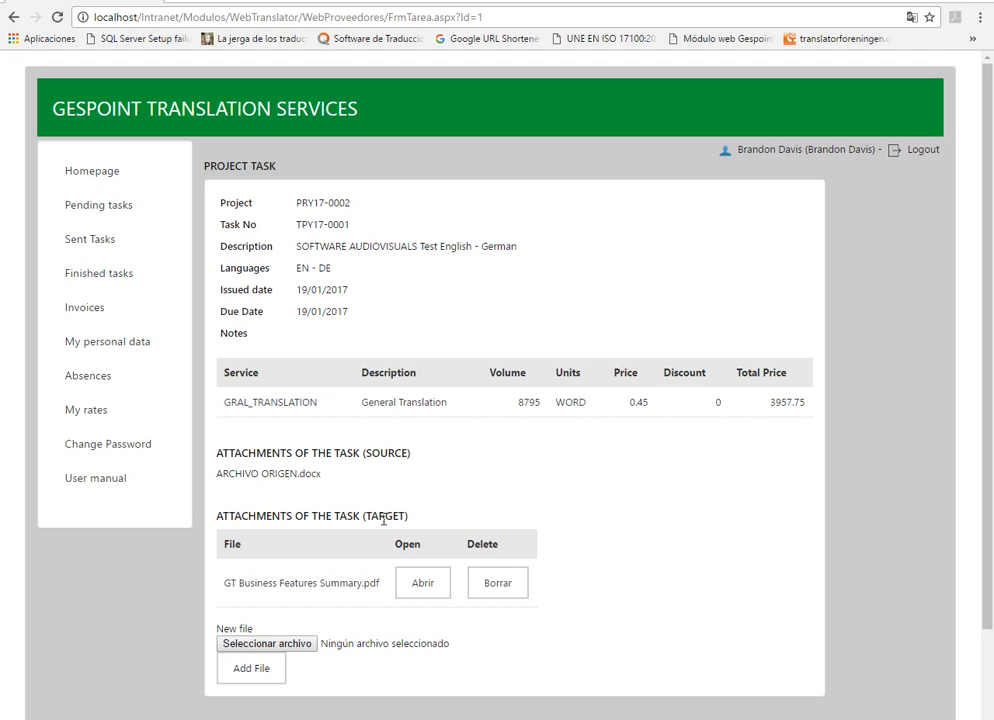
# Step: Look through the sent and finished tasks, and view the details of the finished "Description English - Spanish" task
pyautogui.click(110, 252)
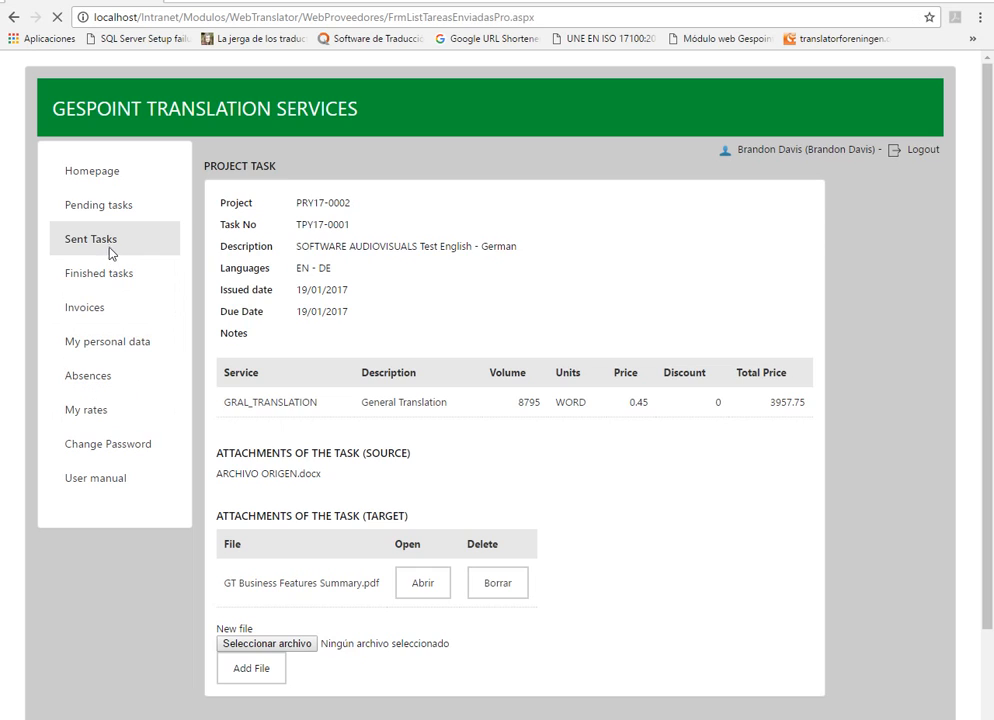
pyautogui.click(108, 273)
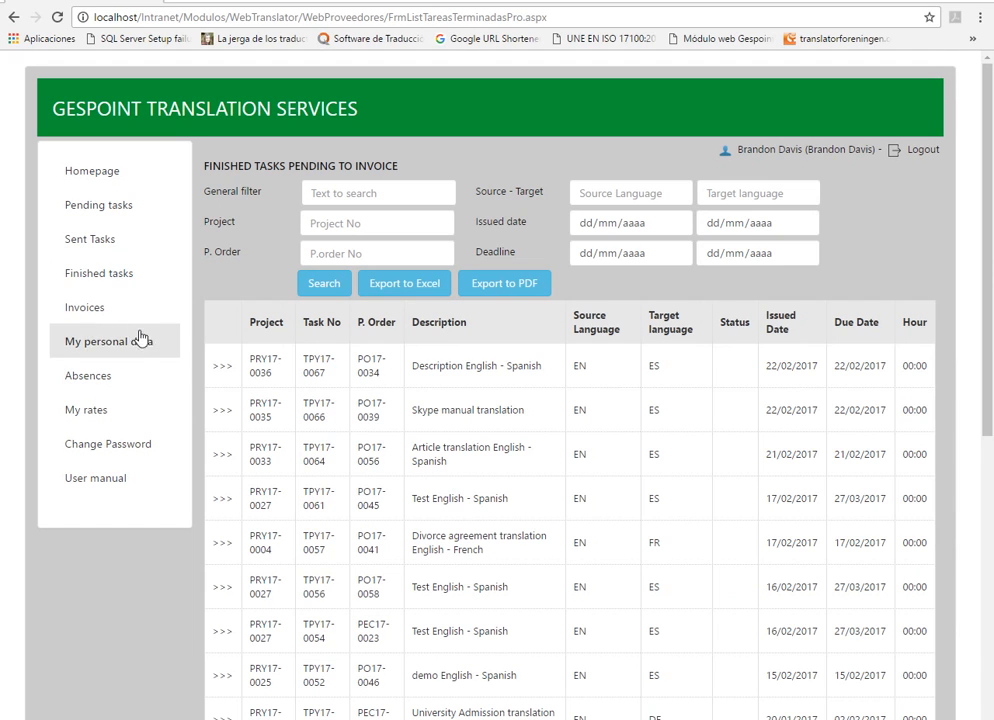
pyautogui.click(222, 366)
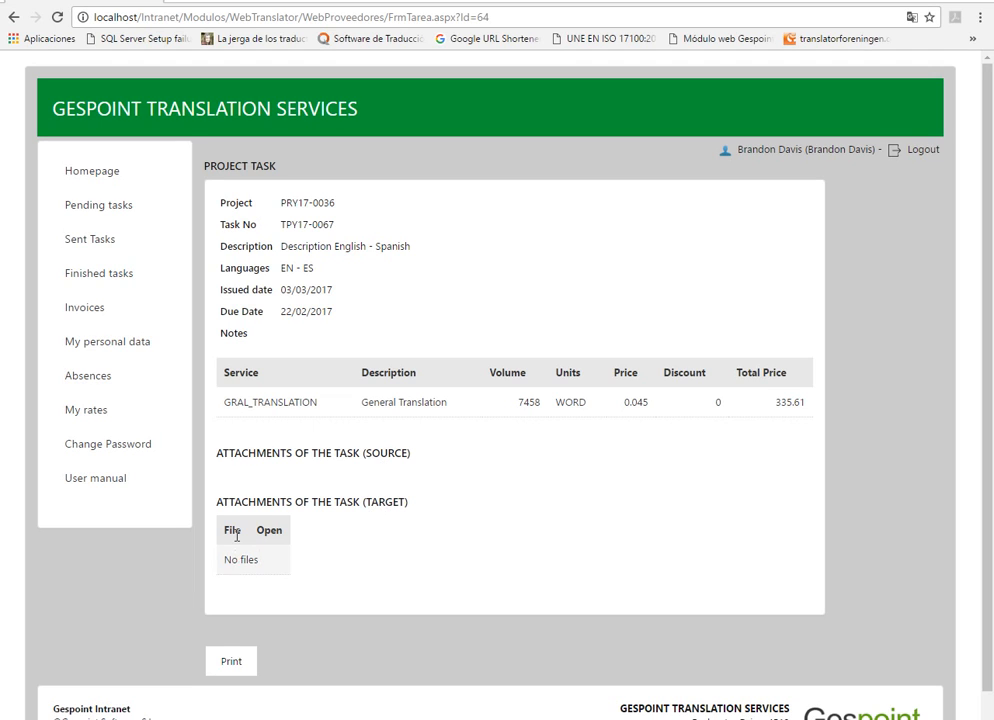
# Step: Examine the details and totals of the vendor's 24/01/2017 purchase invoice for 195,43
pyautogui.click(106, 311)
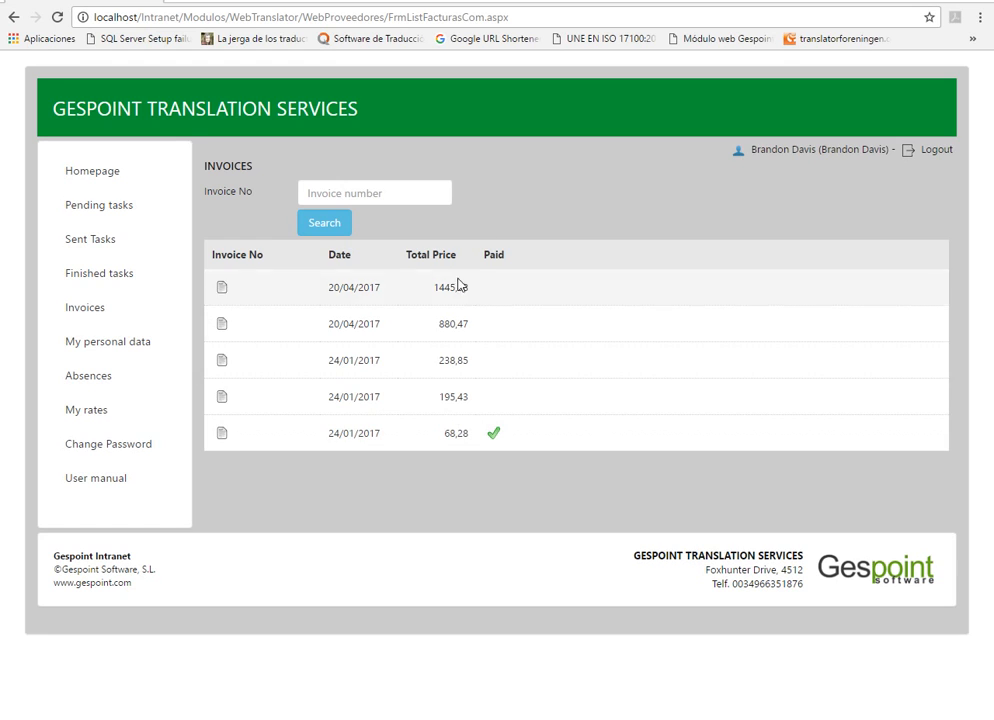
pyautogui.click(222, 400)
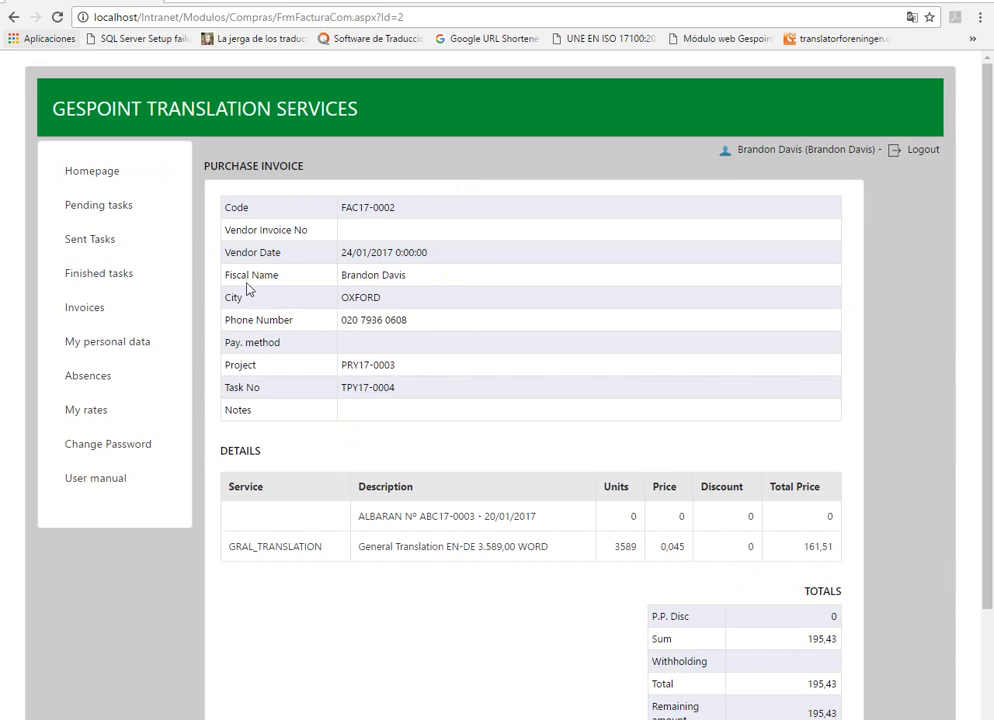
pyautogui.scroll(-1, 993, 302)
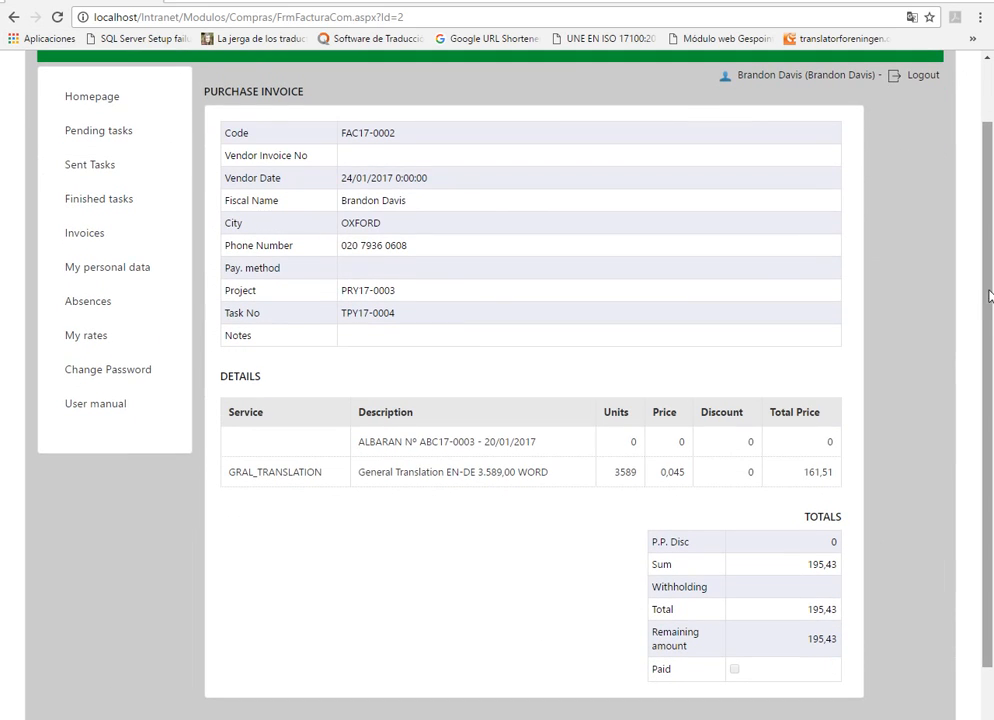
pyautogui.scroll(1, 985, 296)
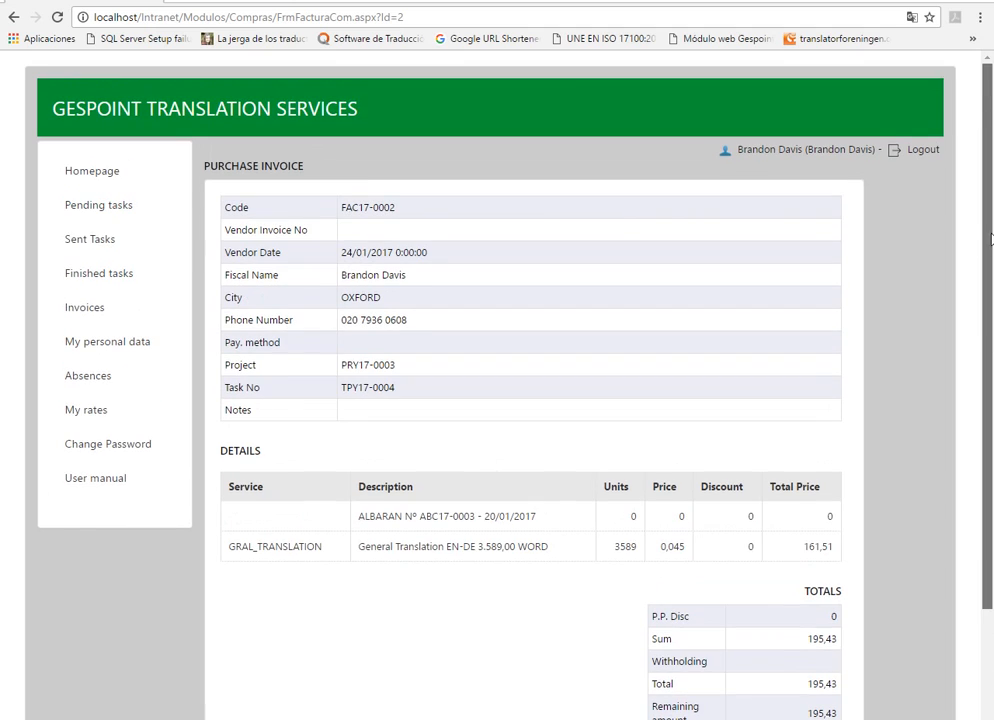
# Step: Log out of the vendor account and open the new user registration request from the English version of the login page
pyautogui.click(922, 150)
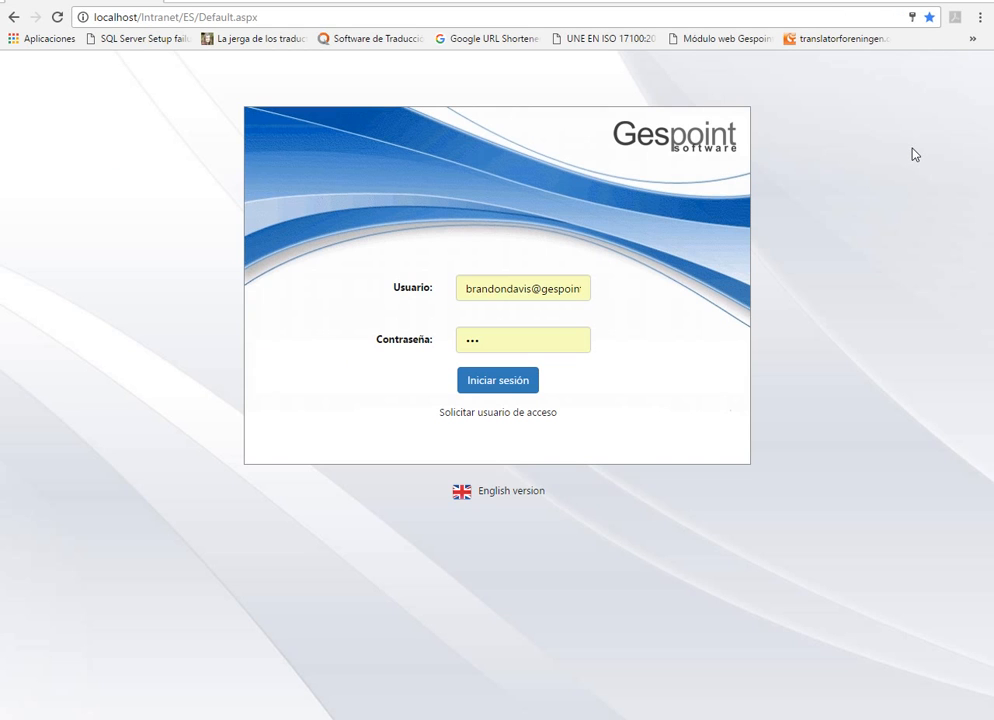
pyautogui.click(510, 490)
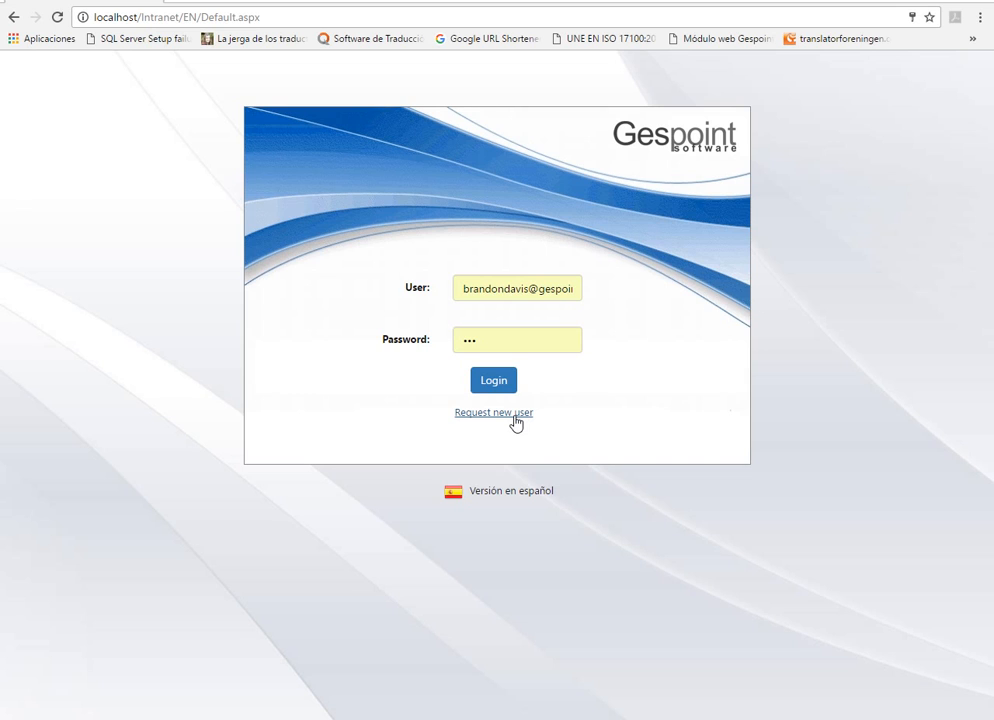
pyautogui.click(515, 418)
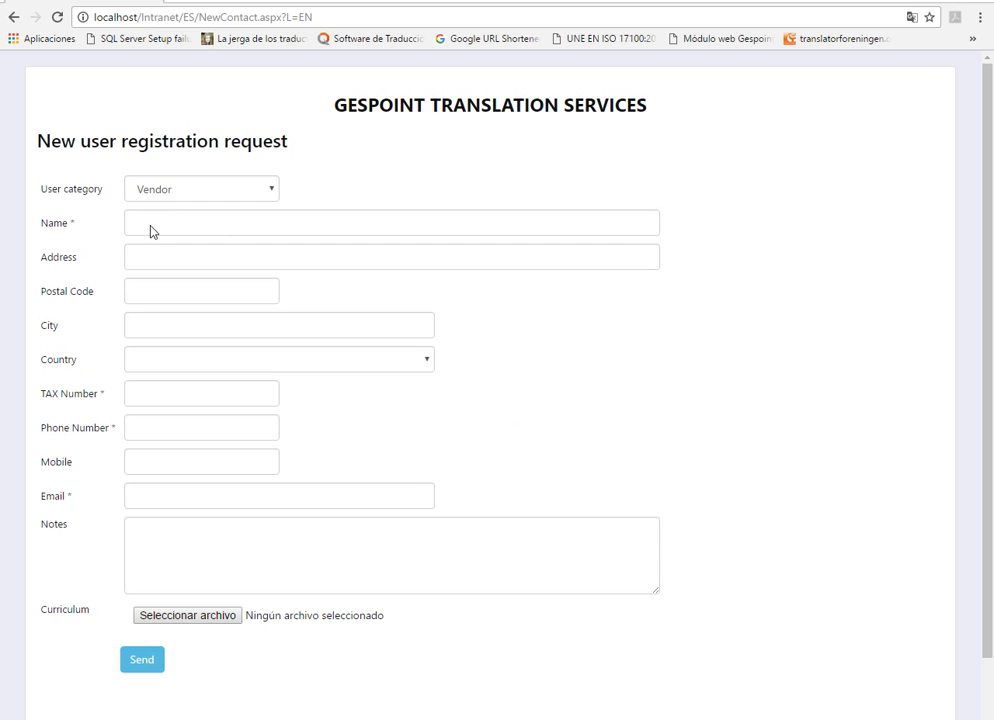
# Step: Examine the required fields of the registration form: Name, TAX Number, Phone Number and Email
pyautogui.doubleClick(72, 222)
pyautogui.doubleClick(108, 393)
pyautogui.click(119, 427)
pyautogui.doubleClick(113, 428)
pyautogui.click(72, 502)
pyautogui.doubleClick(70, 497)
# Step: Enter the new vendor's full name and tax number in the registration request
pyautogui.click(155, 224)
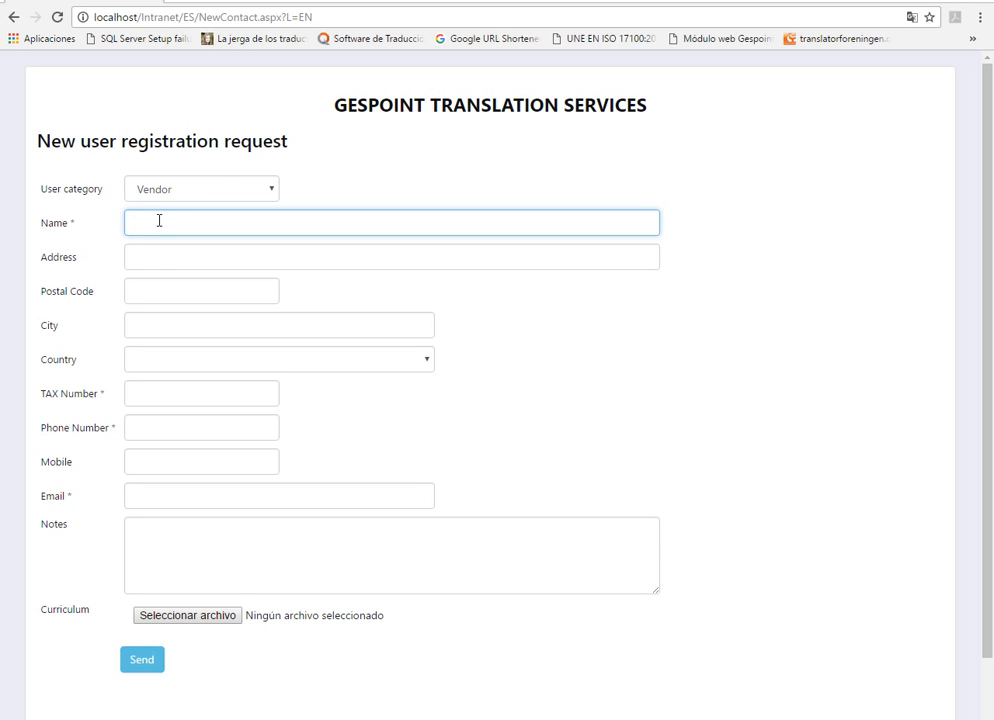
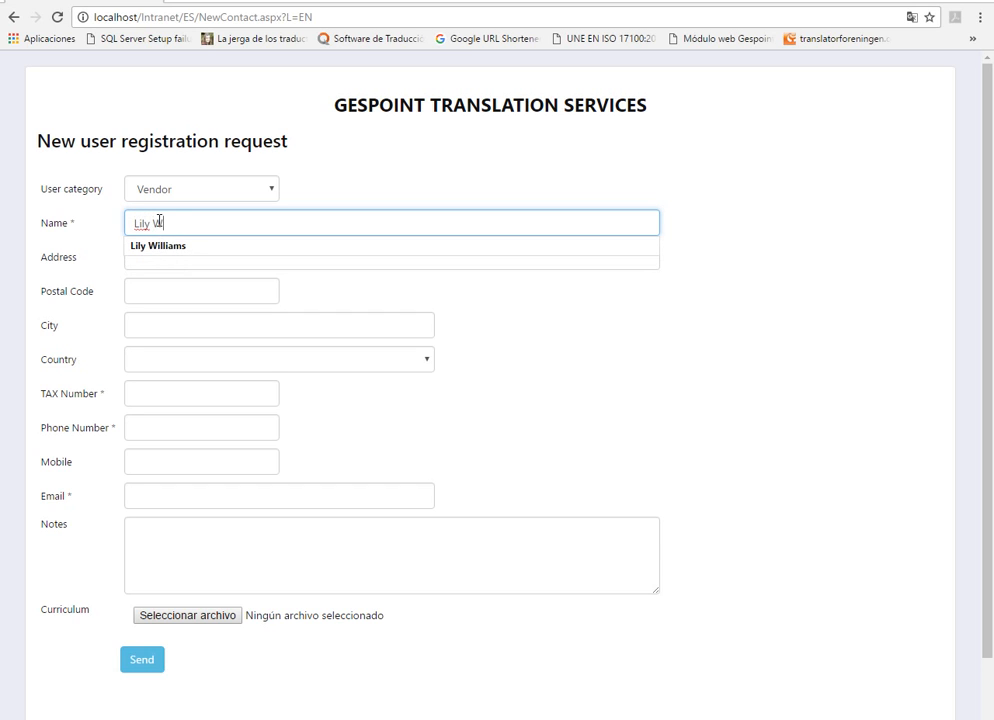
pyautogui.press('Tab')
pyautogui.press('Tab')
pyautogui.press('Tab')
pyautogui.press('Tab')
pyautogui.press('Tab')
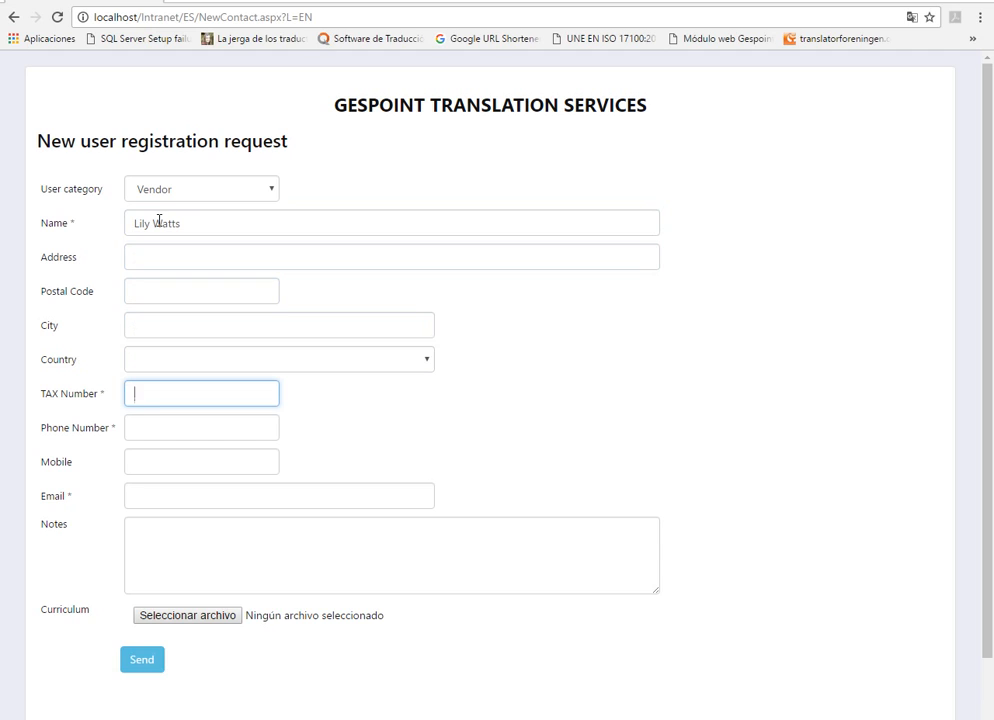
pyautogui.press('Tab')
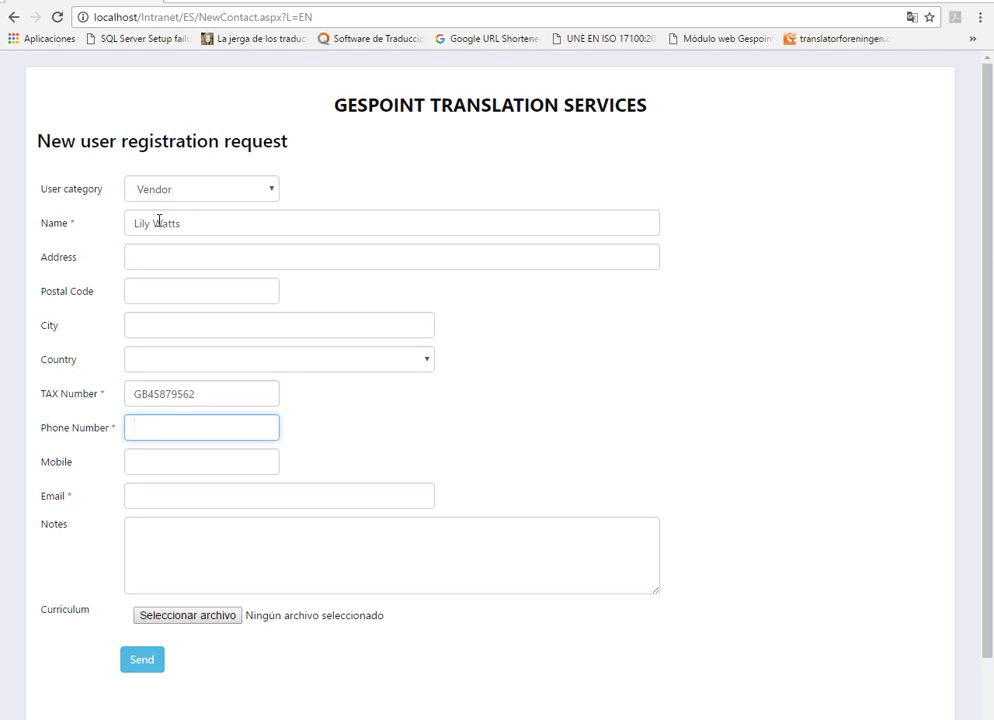
# Step: Enter the new vendor's phone number and email in the registration request and send it
pyautogui.press('Tab')
pyautogui.press('Tab')
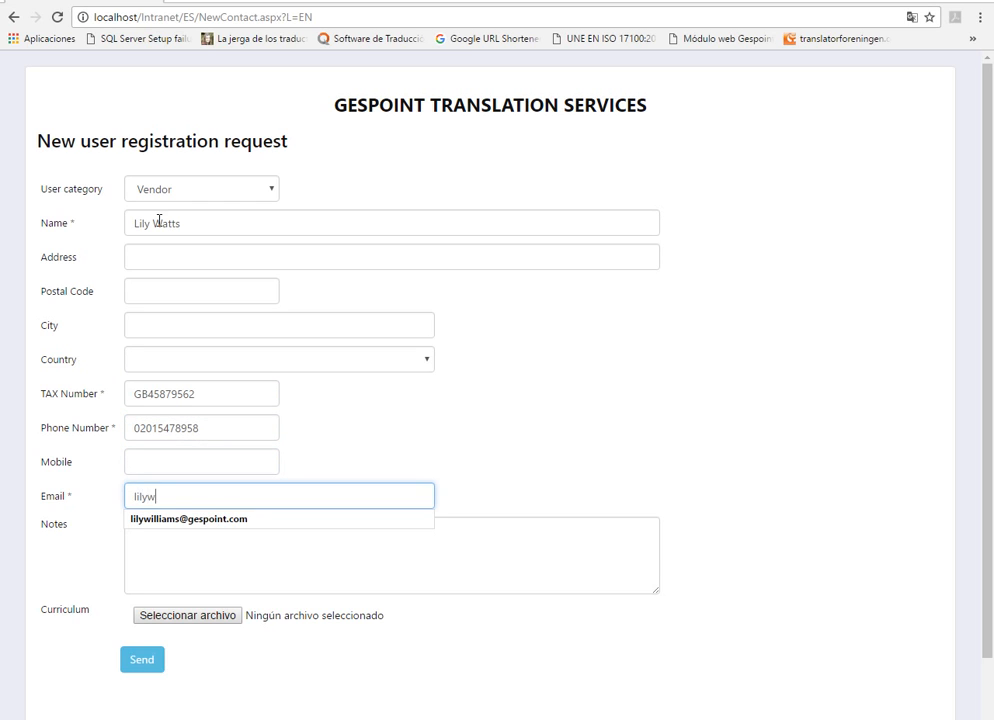
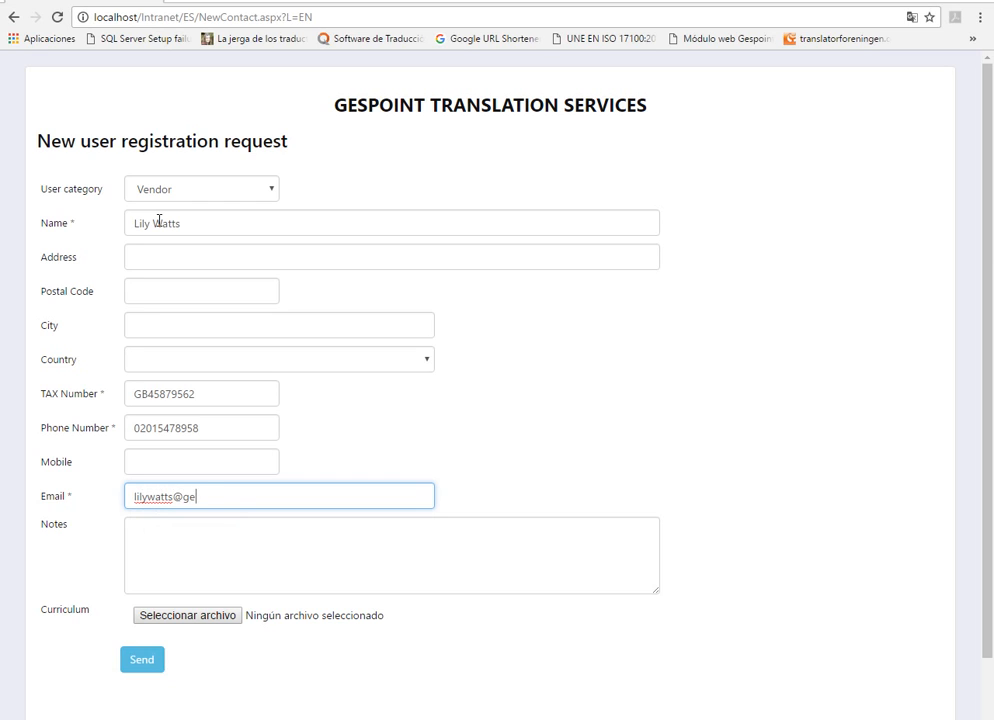
pyautogui.click(142, 664)
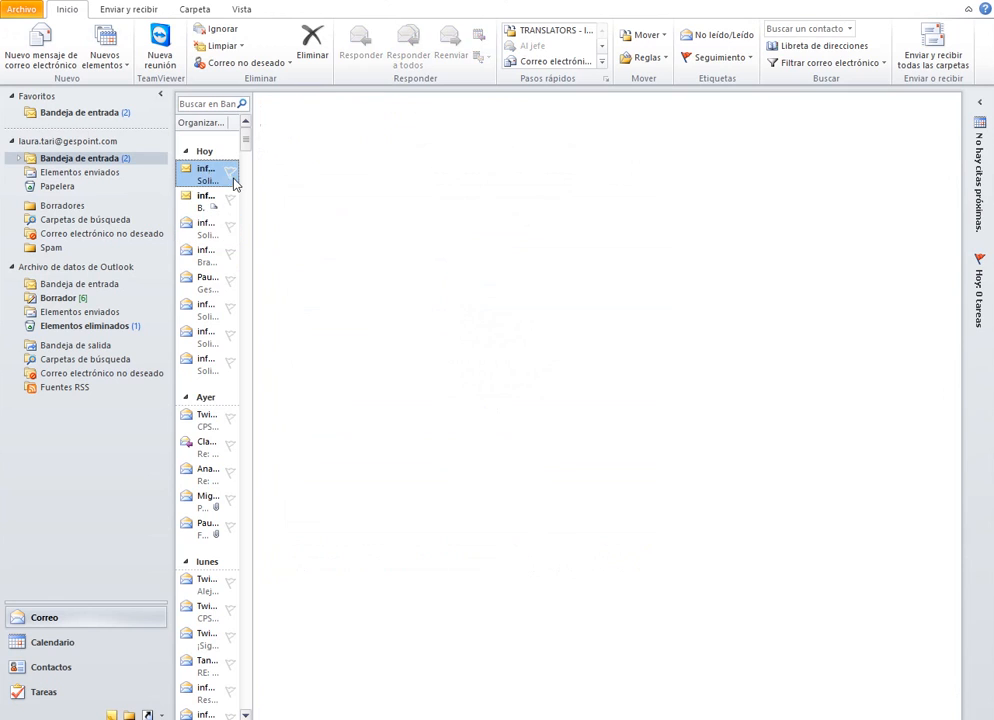
# Step: Switch to Outlook and read the newest "Solicitud de alta en la web" registration notification email
pyautogui.click(230, 180)
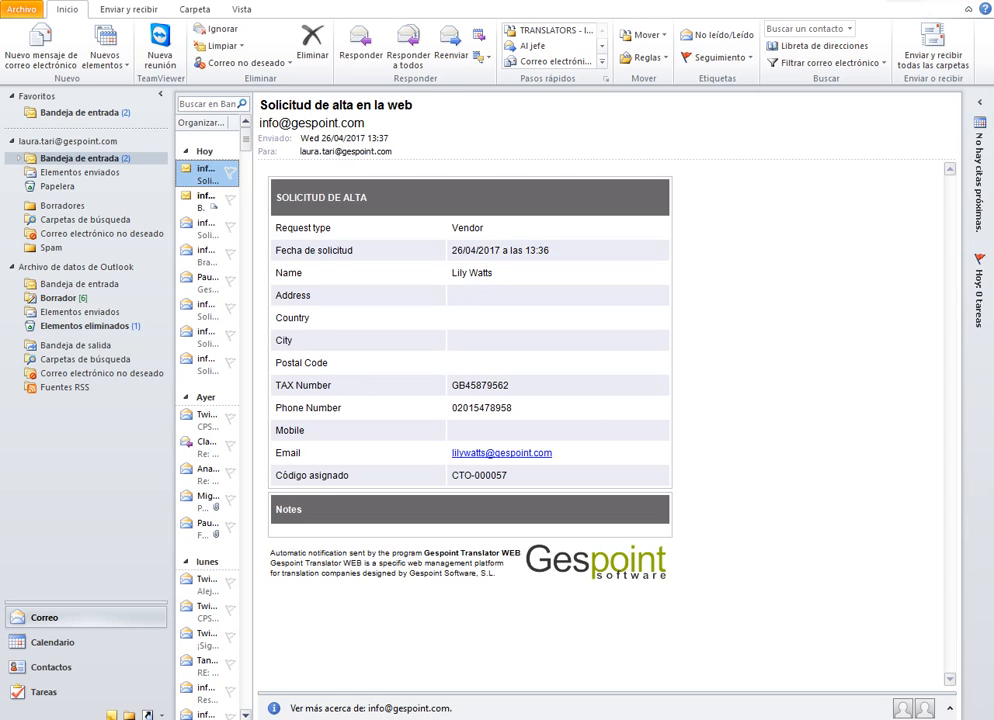
pyautogui.hotkey('alt', 'Tab')
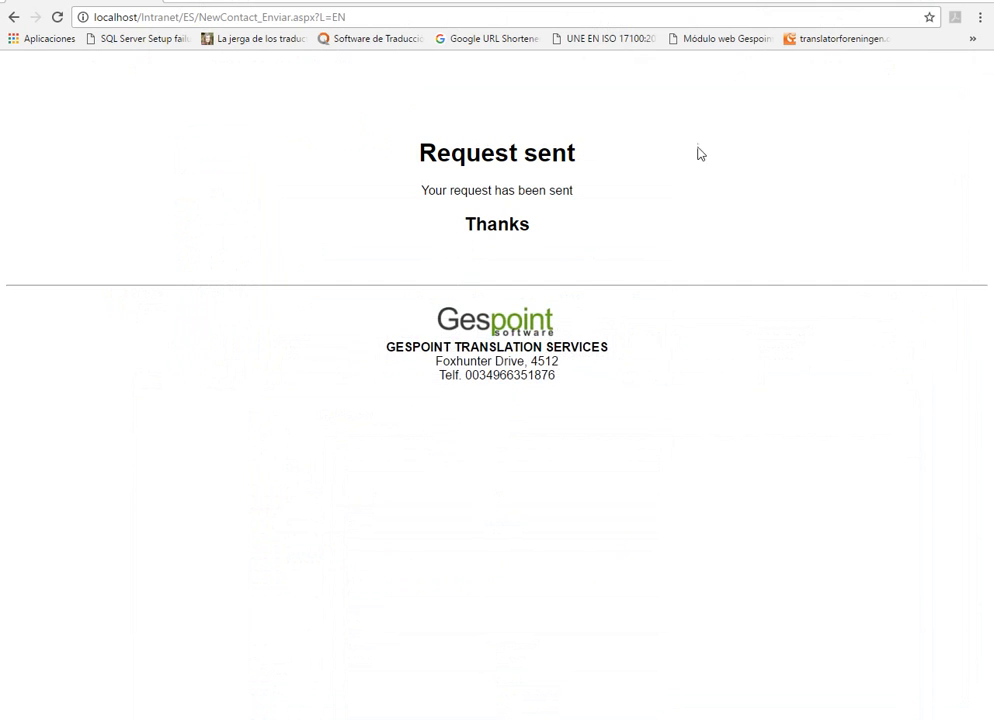
# Step: Switch to the Gespoint desktop program and open the CRM contacts list
pyautogui.click(702, 40)
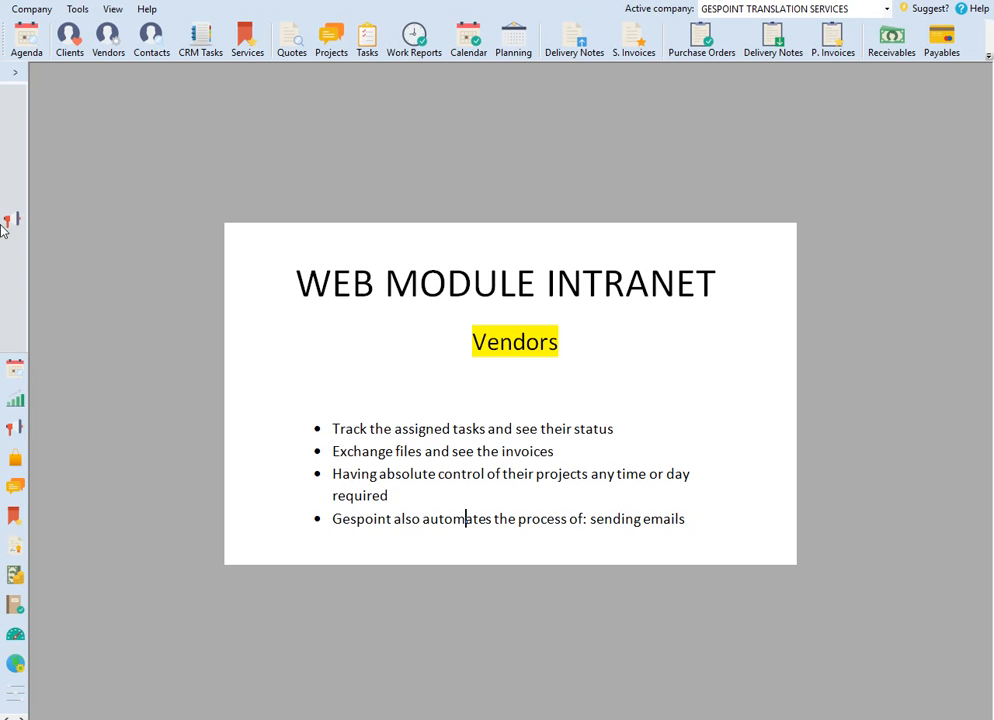
pyautogui.click(20, 61)
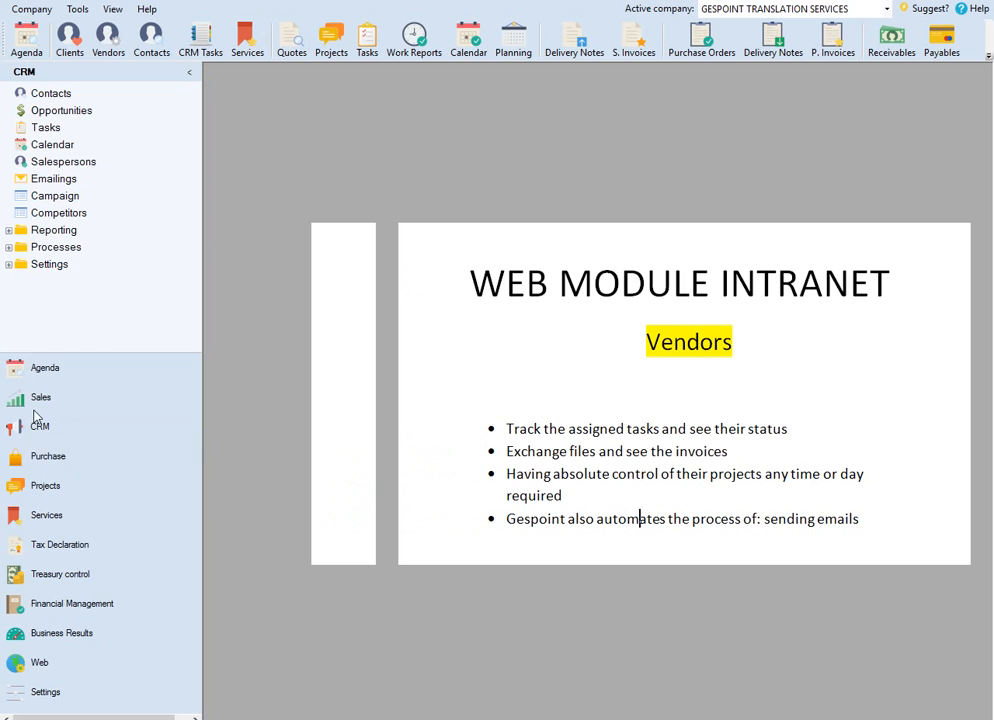
pyautogui.click(49, 426)
pyautogui.click(50, 93)
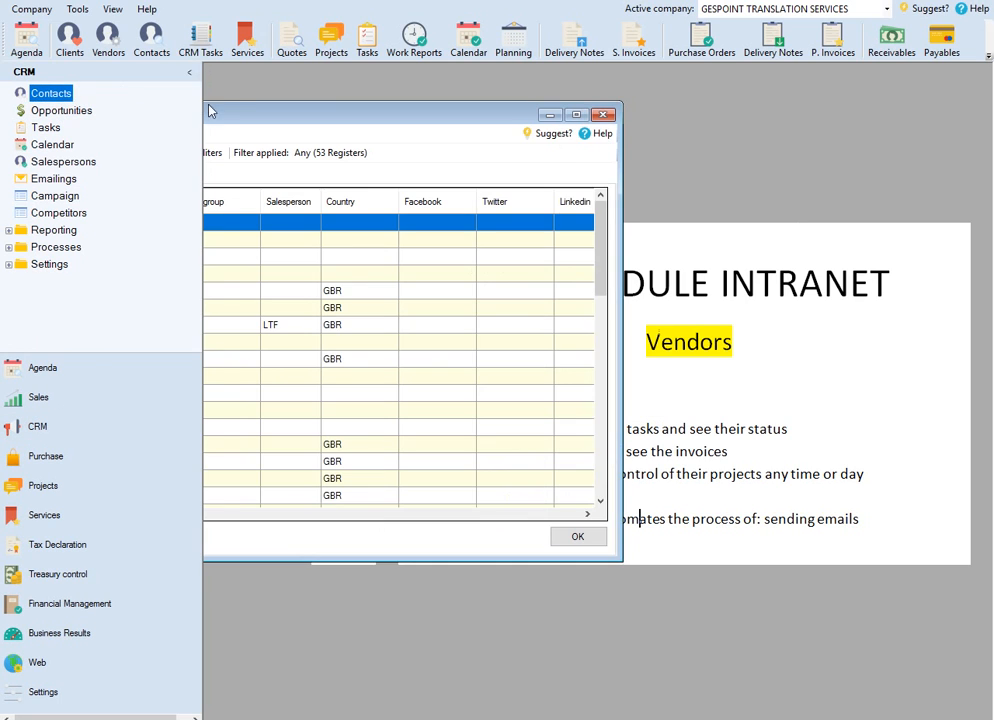
pyautogui.click(190, 74)
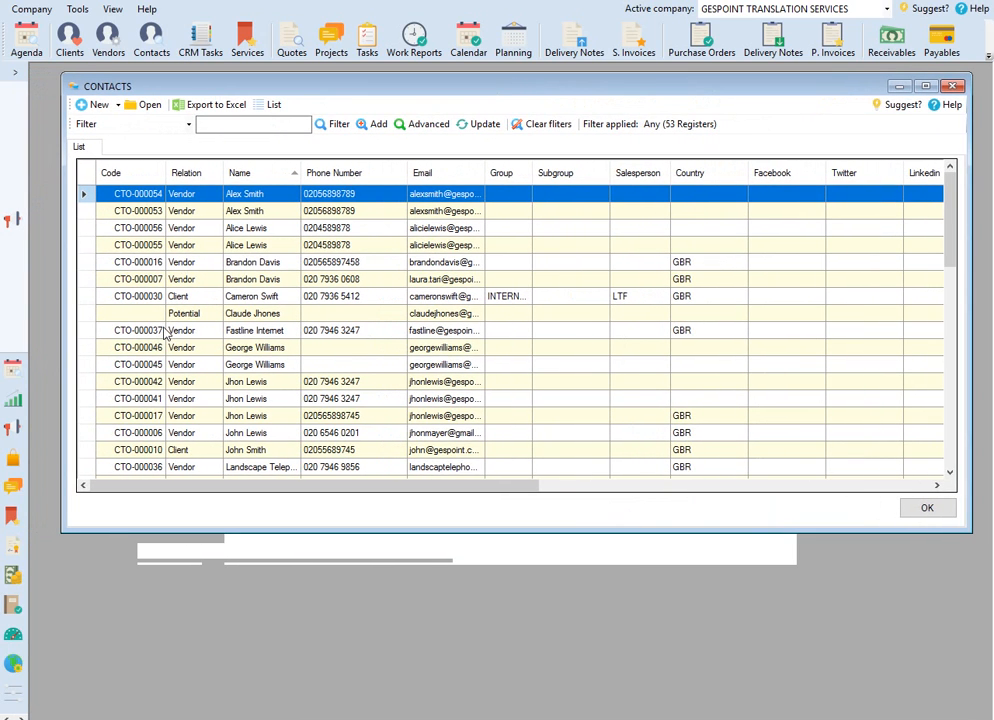
# Step: Find the newly registered potential contact in the list sorted by name and open its record
pyautogui.click(245, 219)
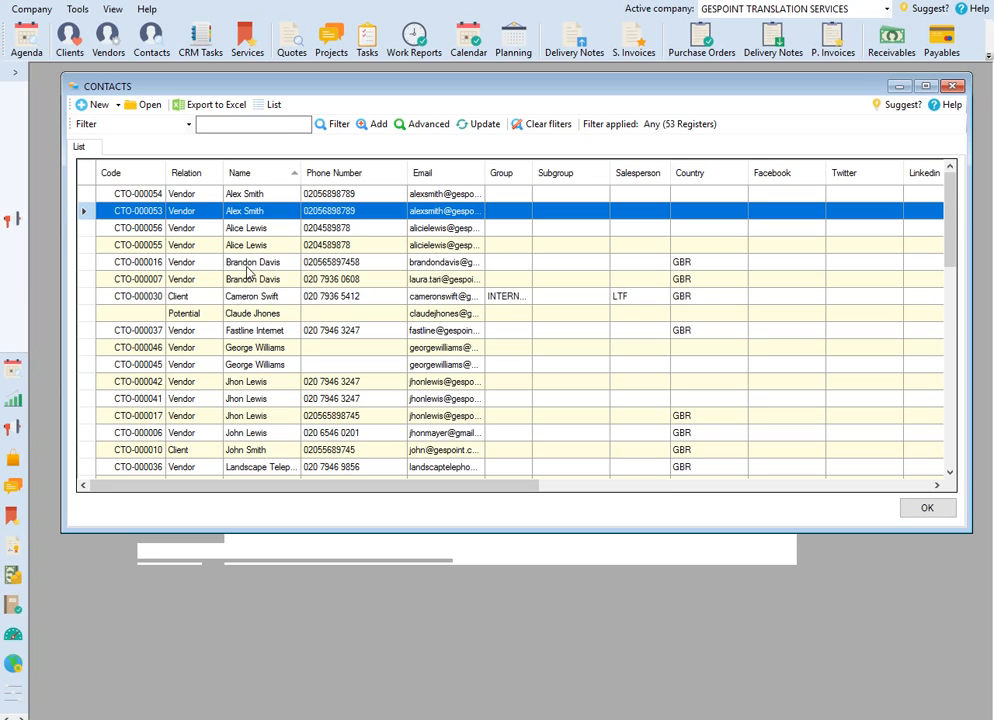
pyautogui.click(288, 175)
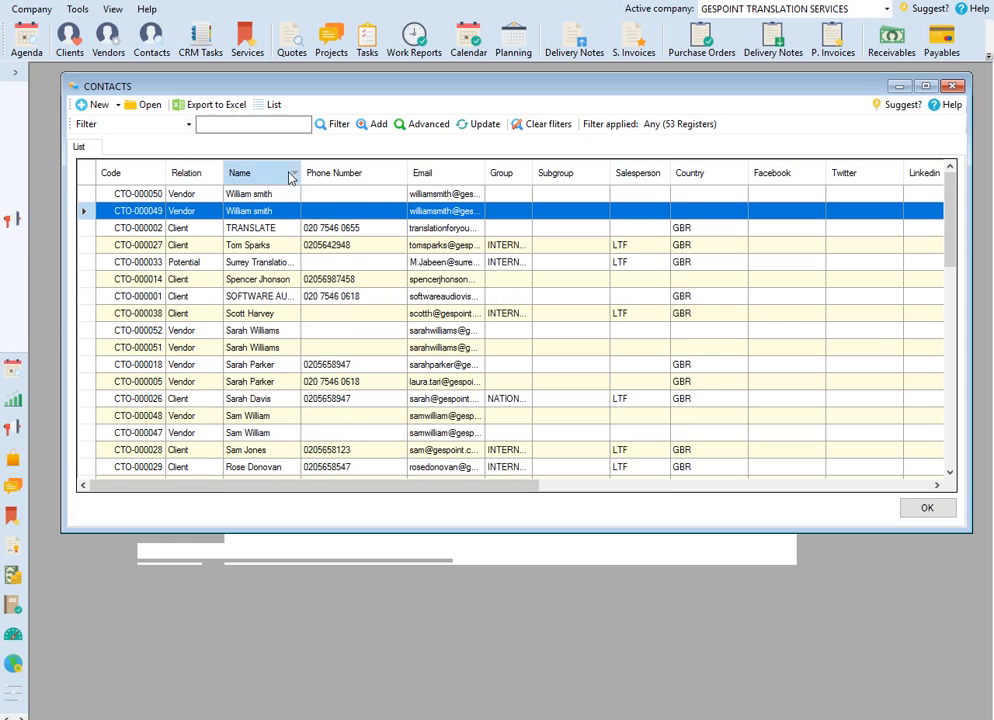
pyautogui.click(290, 176)
pyautogui.moveTo(951, 215)
pyautogui.mouseDown()
pyautogui.moveTo(959, 412)
pyautogui.moveTo(963, 372)
pyautogui.moveTo(938, 228)
pyautogui.mouseUp()
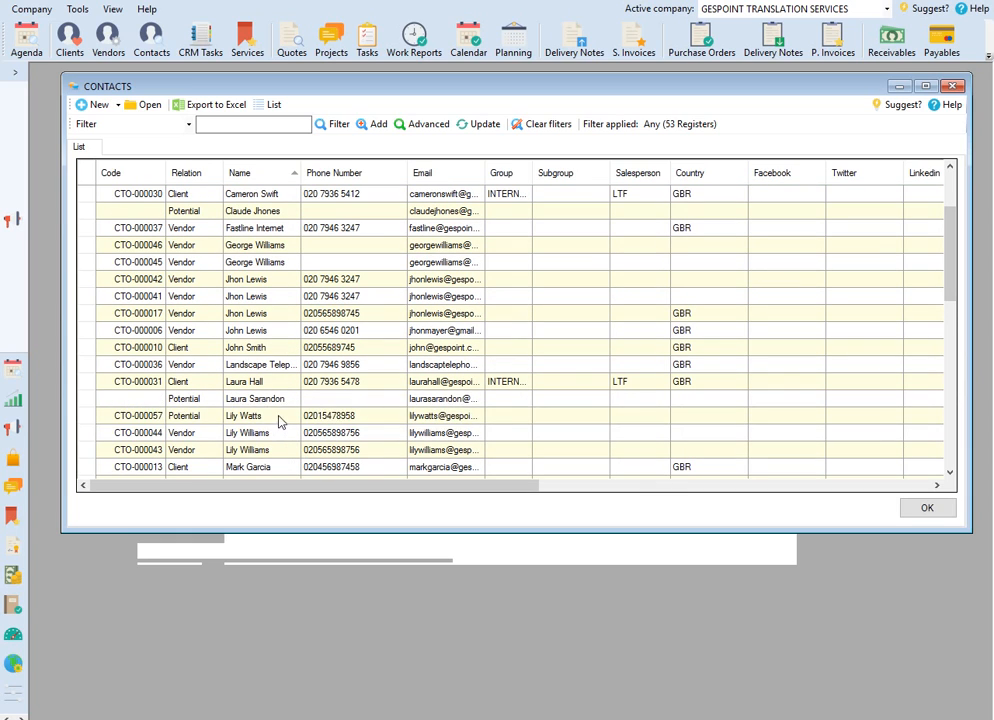
pyautogui.click(279, 418)
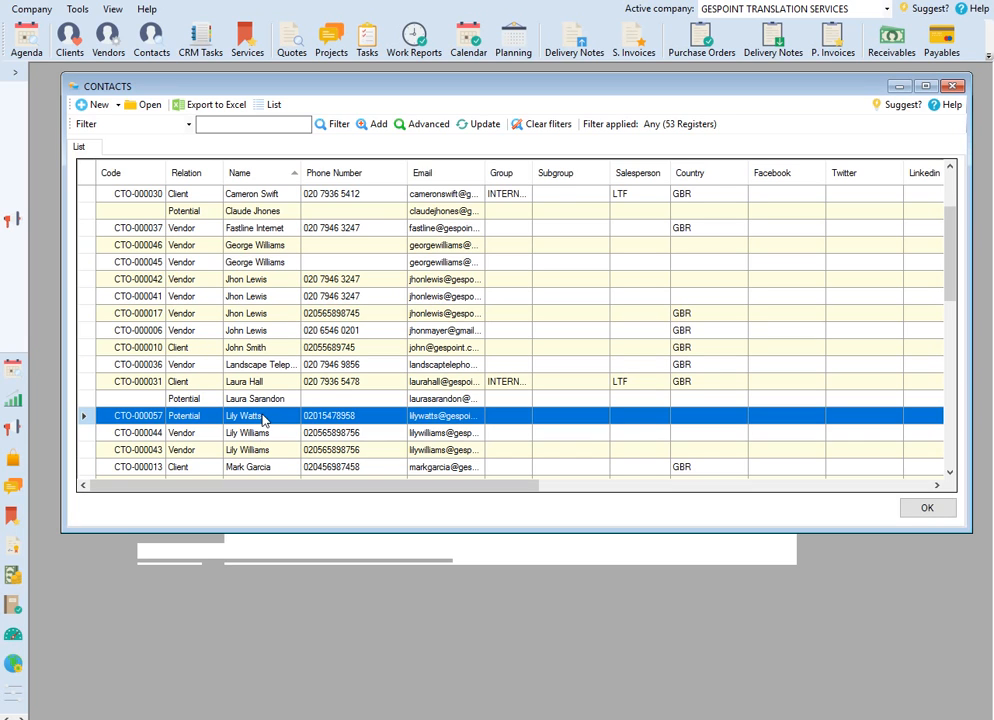
pyautogui.doubleClick(263, 419)
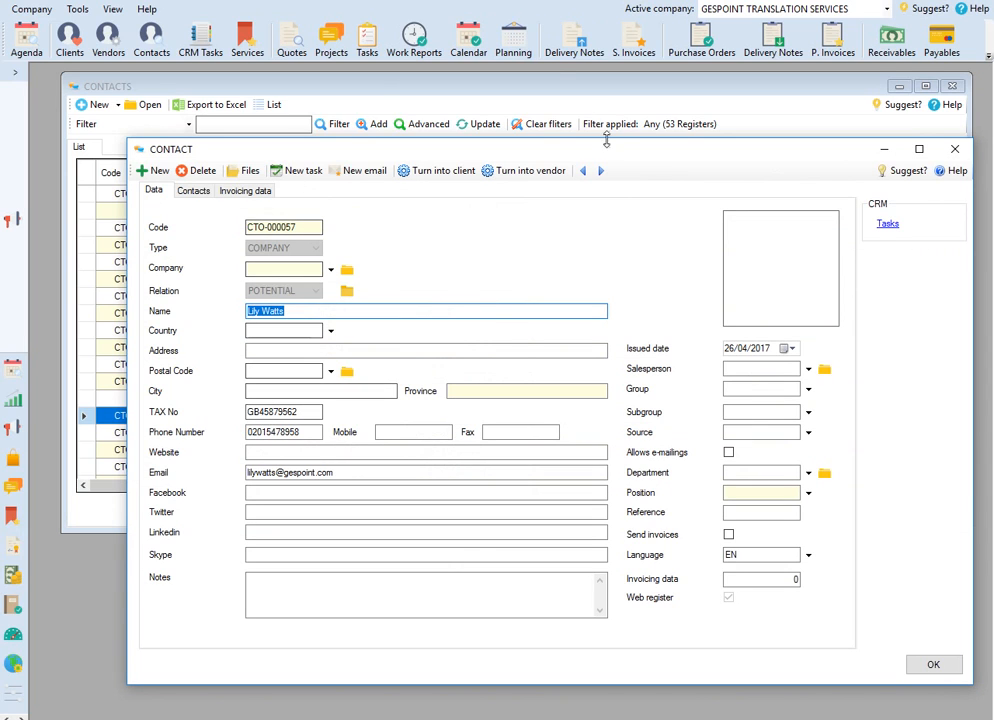
# Step: Turn the contact into a vendor with a new web user and close the resulting vendor record
pyautogui.click(537, 173)
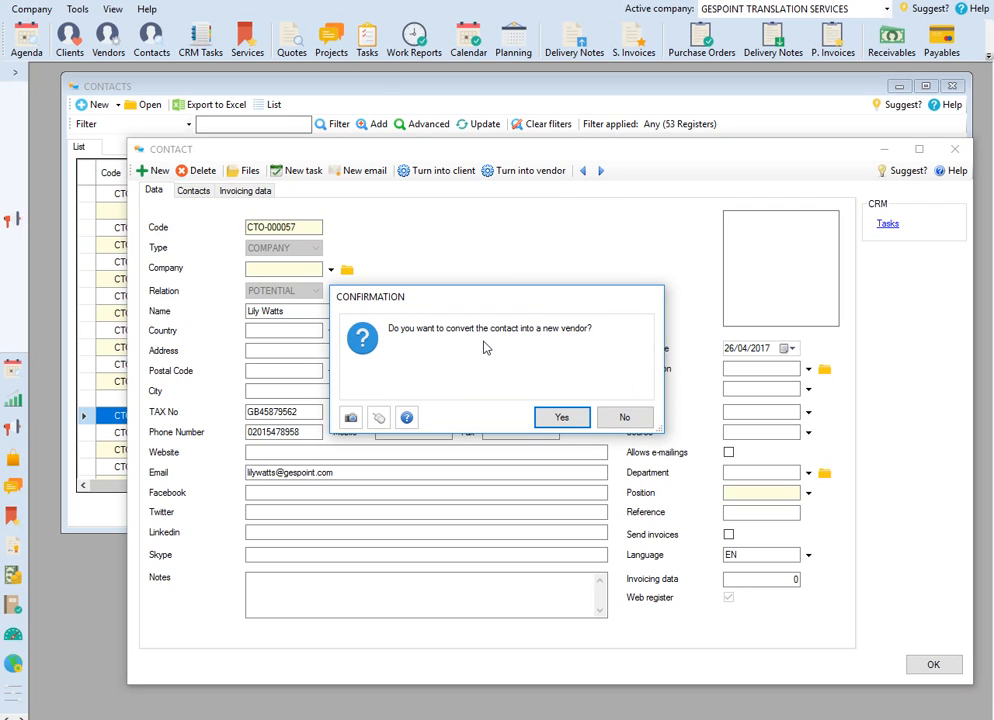
pyautogui.click(562, 418)
pyautogui.click(561, 417)
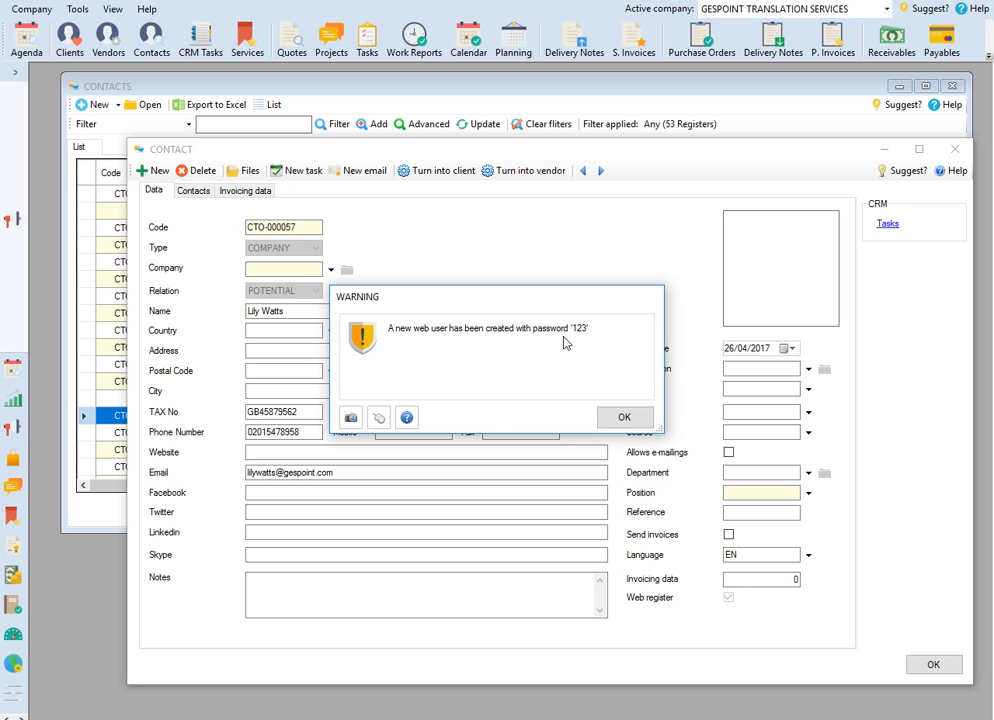
pyautogui.click(626, 418)
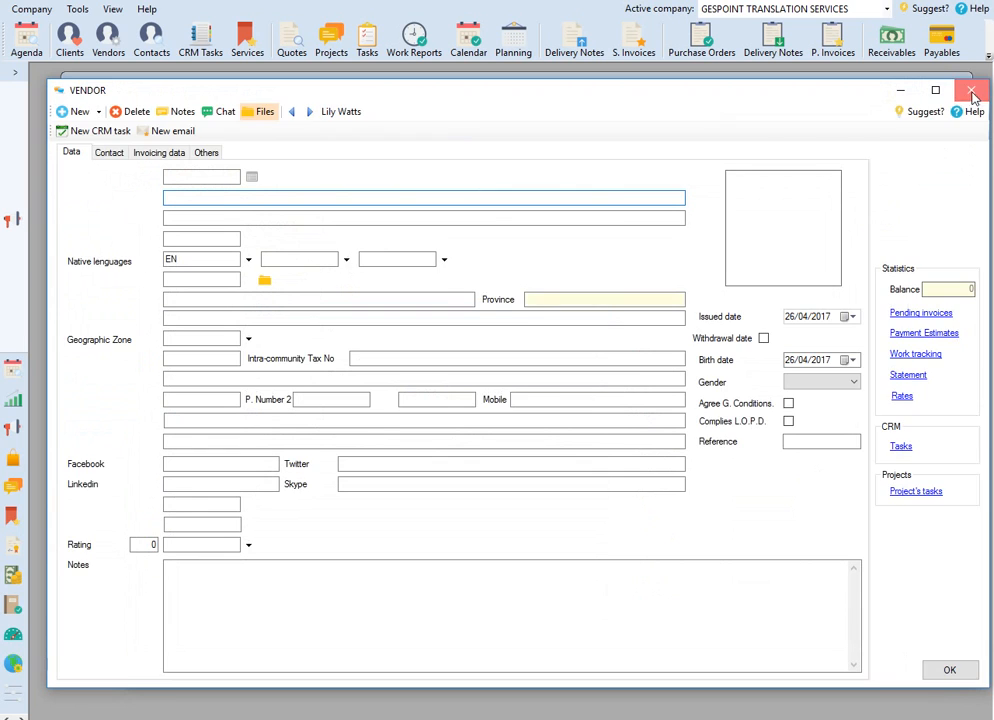
pyautogui.click(972, 92)
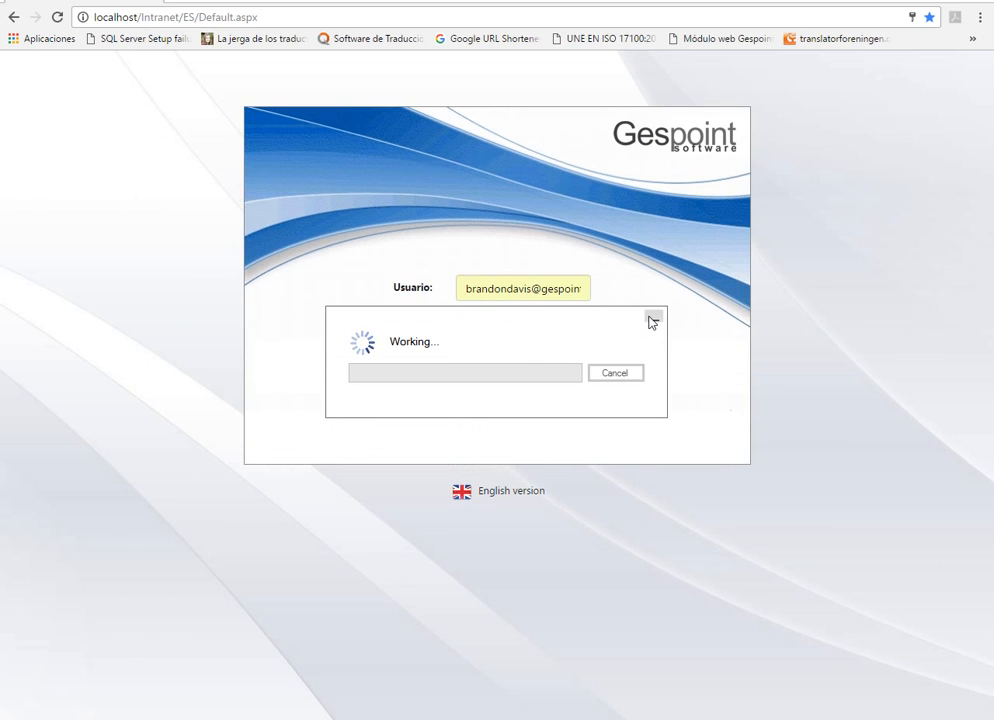
pyautogui.click(655, 317)
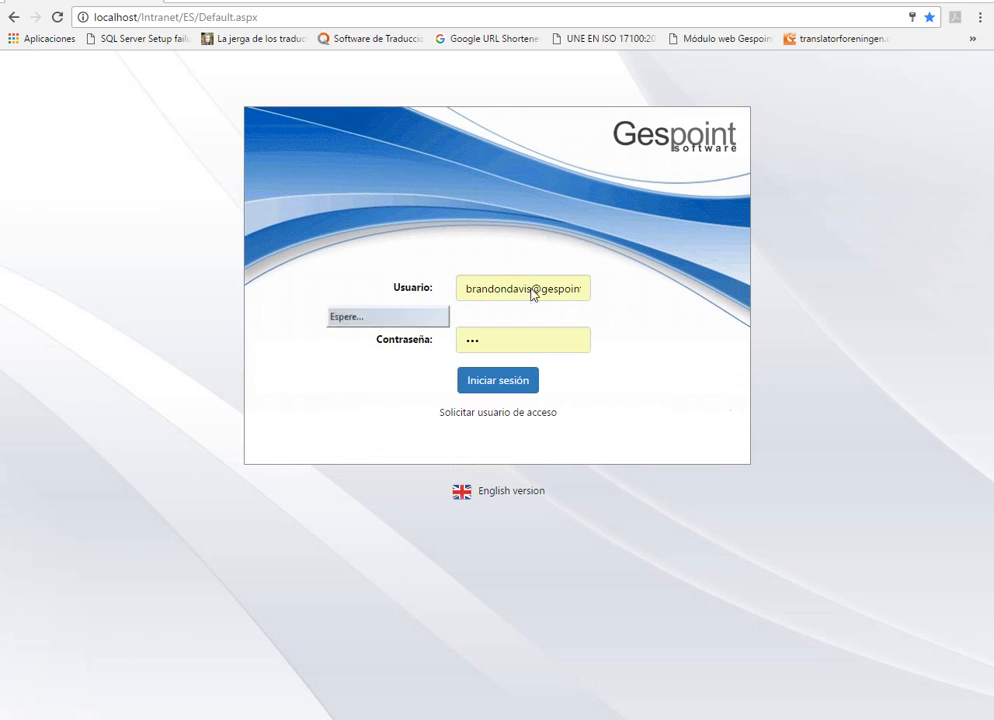
pyautogui.click(521, 288)
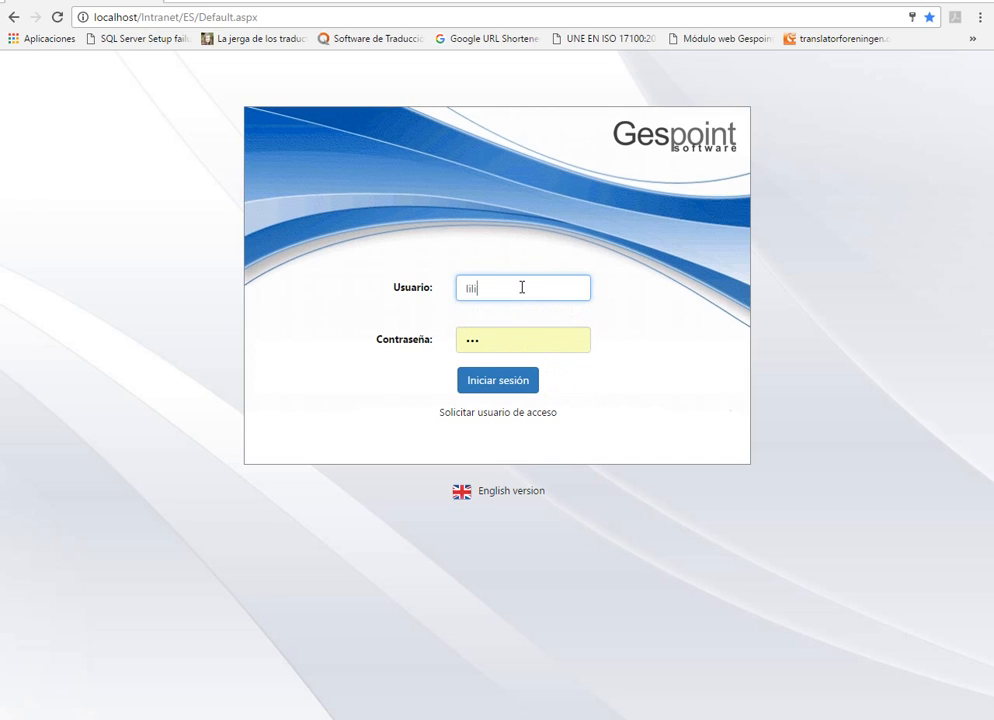
pyautogui.press('Tab')
pyautogui.write('•••')
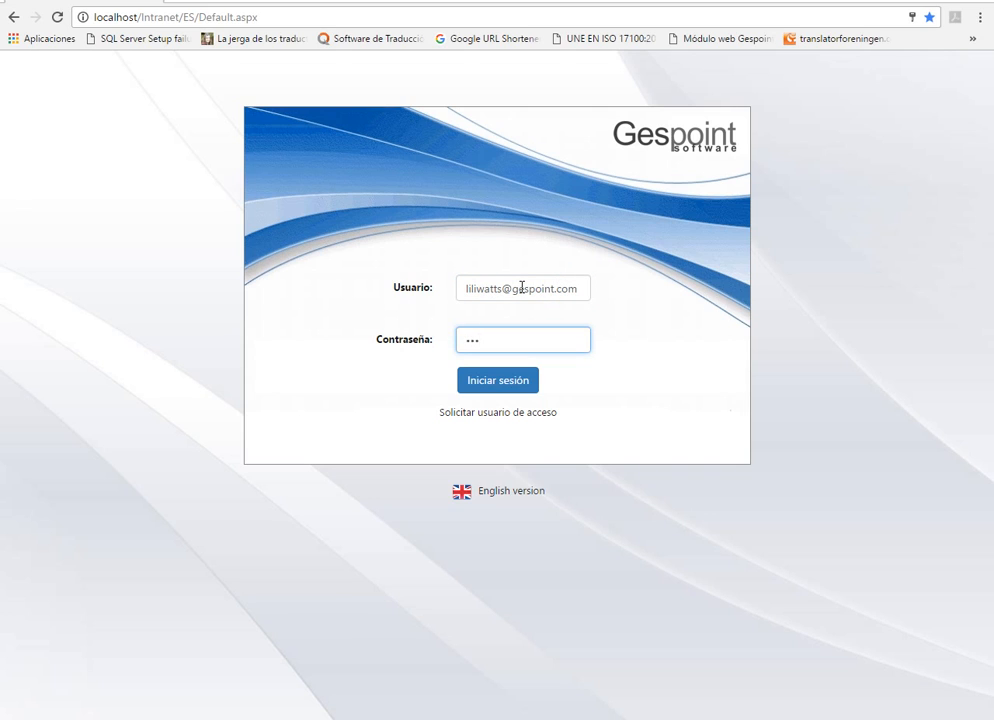
# Step: Change the intranet login page to its English version and log in with the new vendor's email
pyautogui.click(505, 491)
pyautogui.click(490, 287)
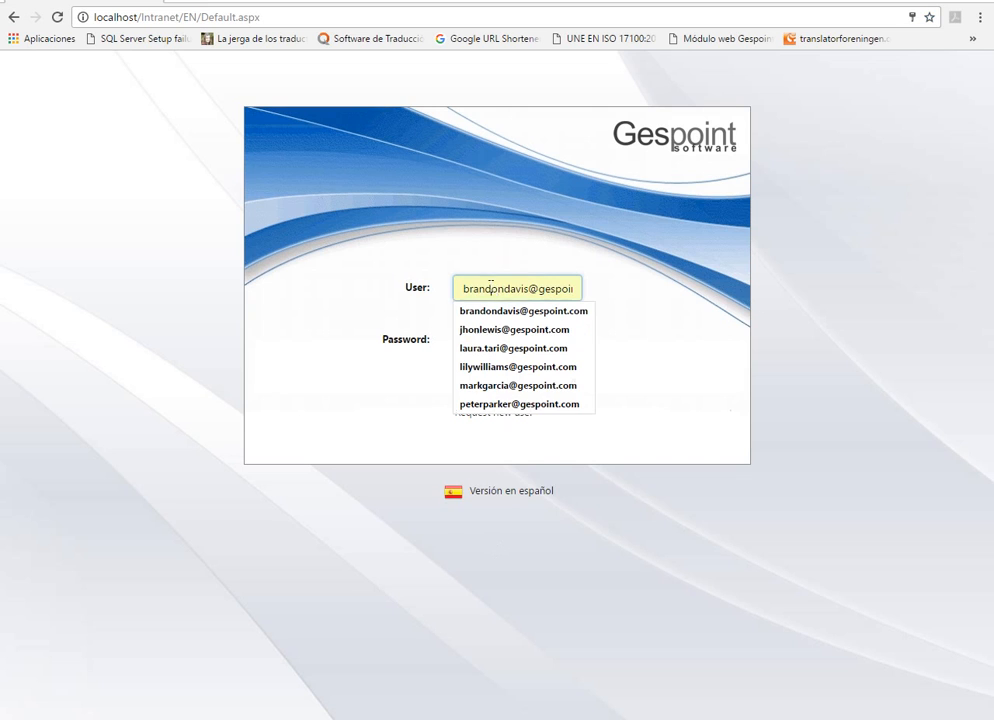
pyautogui.write('li')
pyautogui.press('BackSpace')
pyautogui.press('BackSpace')
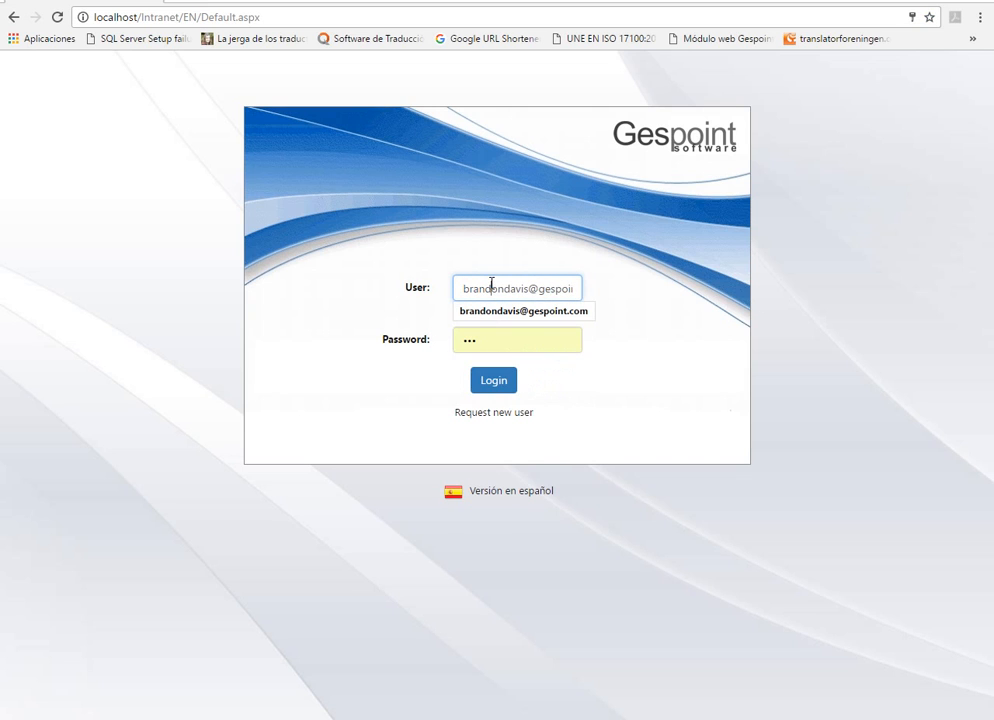
pyautogui.doubleClick(517, 287)
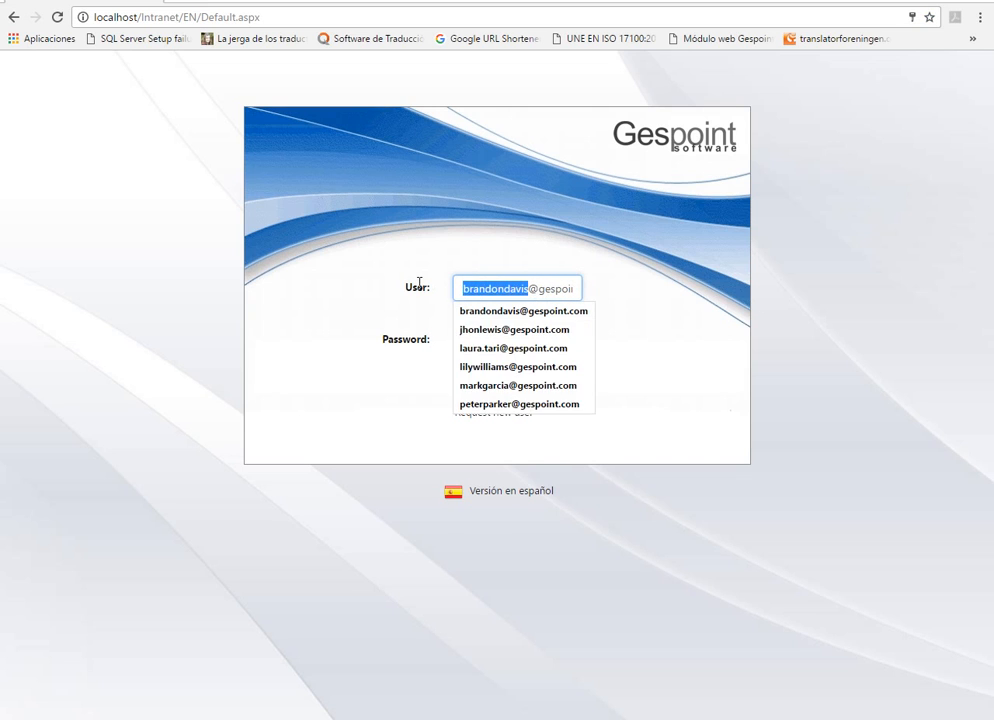
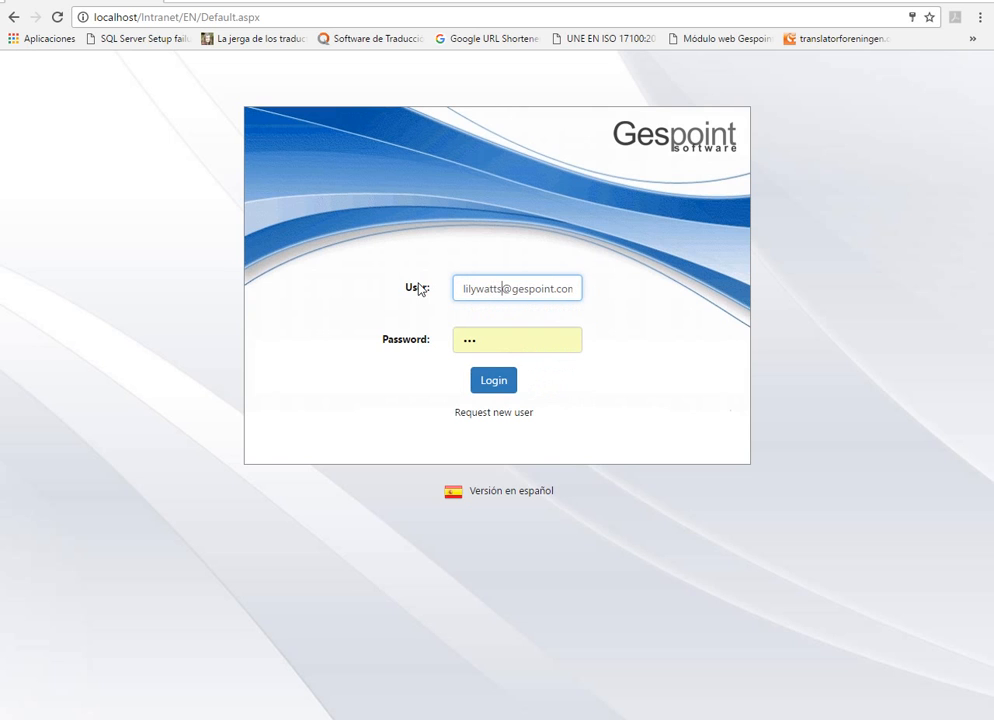
pyautogui.press('Tab')
pyautogui.click(508, 380)
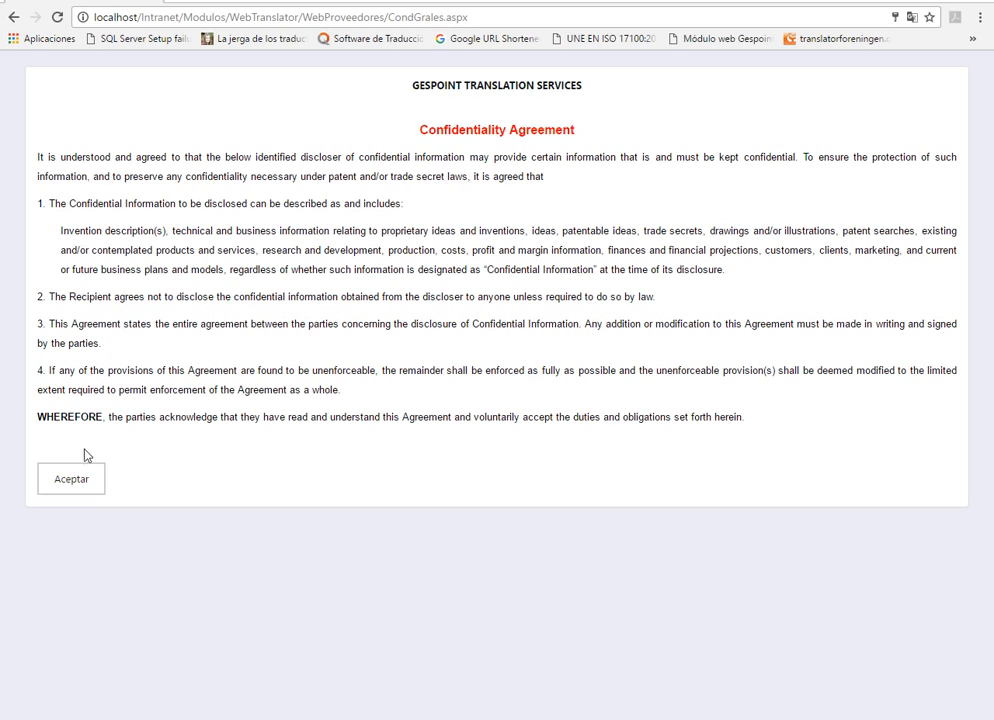
# Step: Accept the Confidentiality Agreement and check the new vendor's General Cond. mark in the Gespoint desktop program's vendors list
pyautogui.click(78, 477)
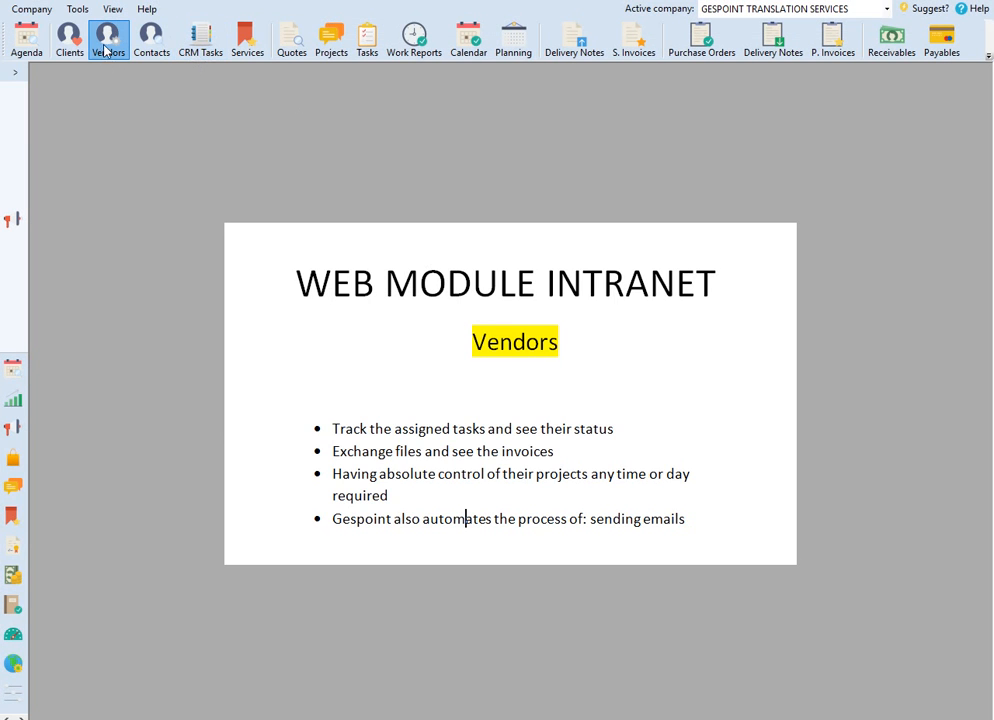
pyautogui.click(105, 56)
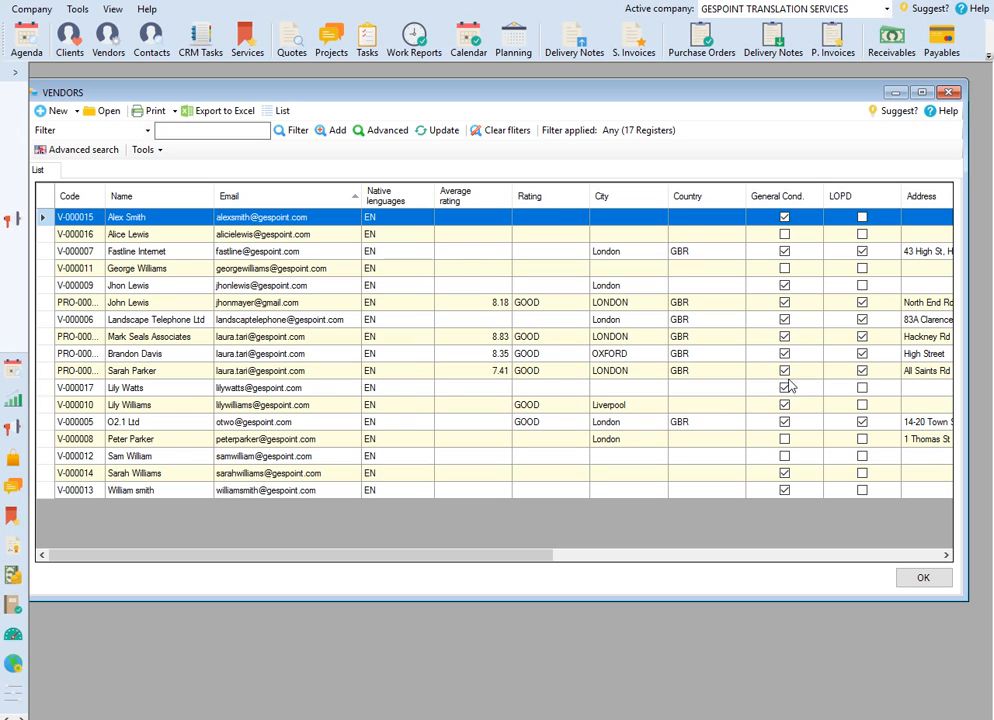
pyautogui.click(946, 93)
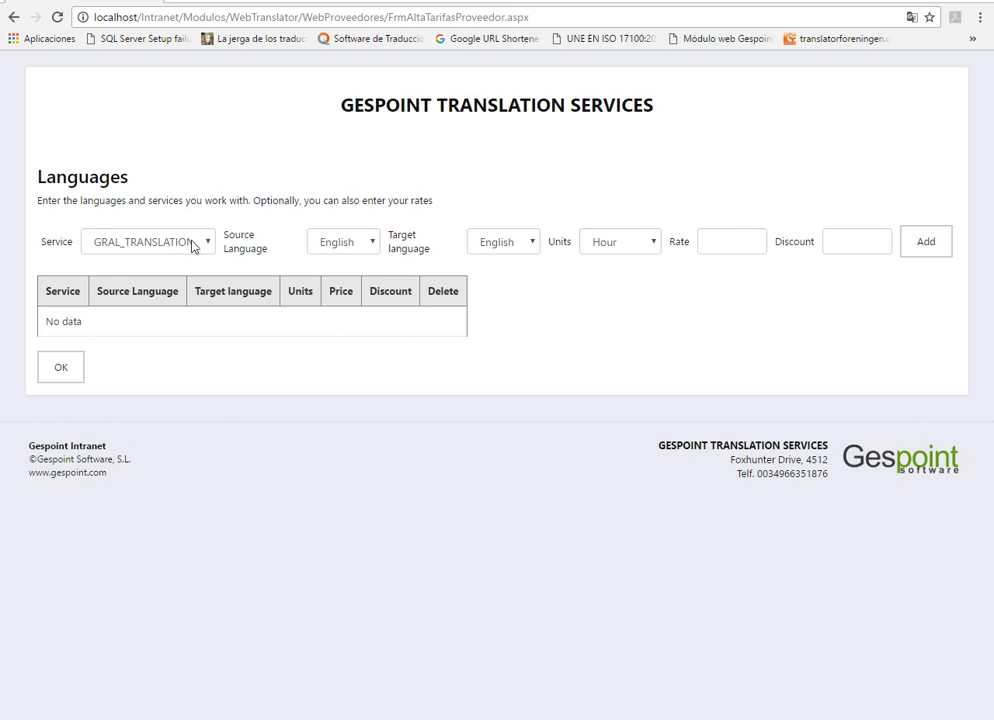
# Step: In the vendor's web intranet, add a GRAL_TRANSLATION service from English to Spanish, in Words at rate 0,030, and delete that entry
pyautogui.click(517, 245)
pyautogui.click(523, 295)
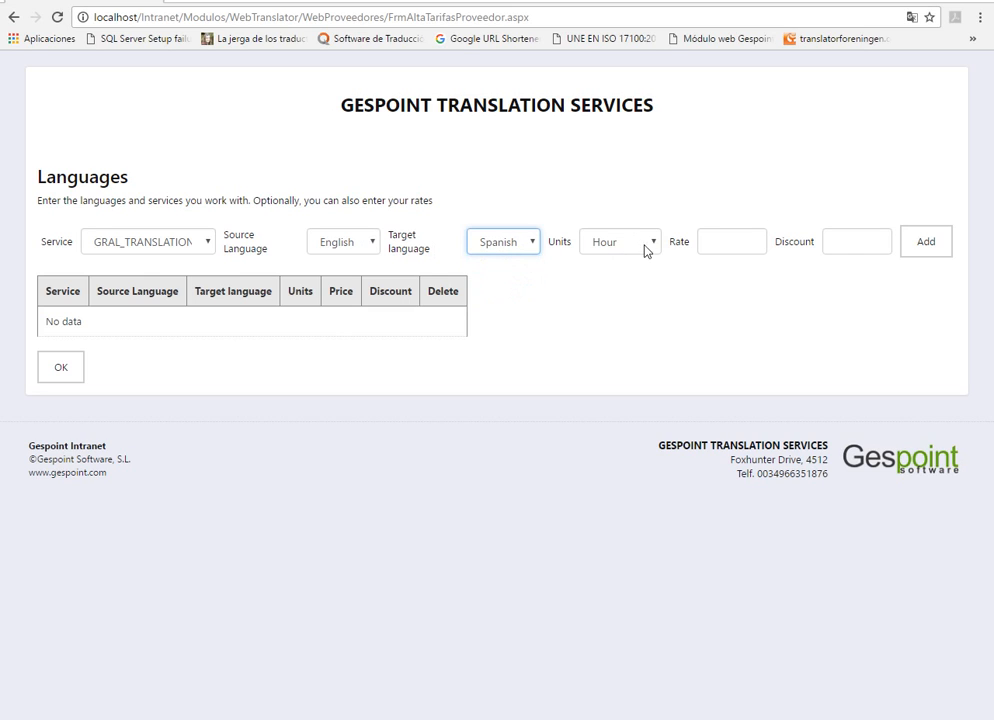
pyautogui.click(647, 246)
pyautogui.click(637, 294)
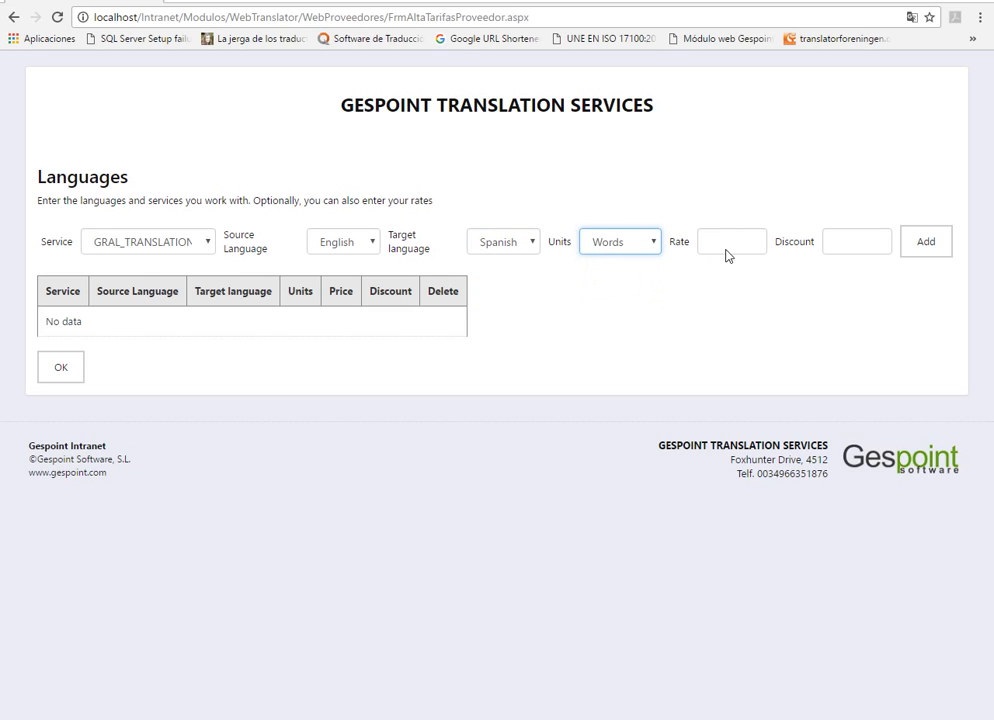
pyautogui.click(730, 244)
pyautogui.write('0.0')
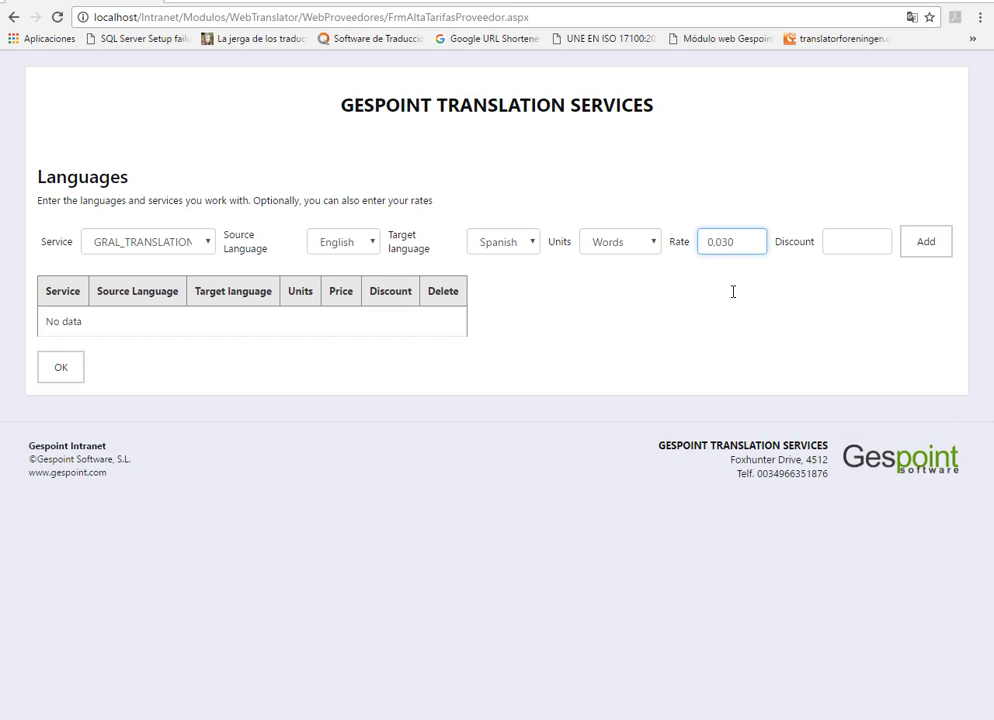
pyautogui.click(926, 241)
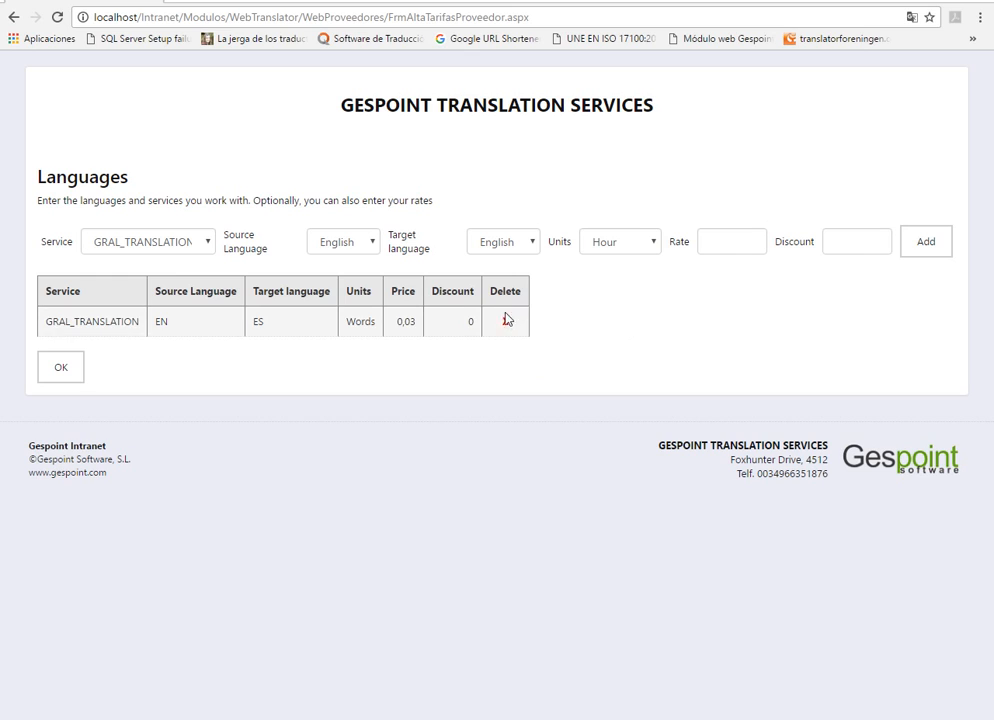
pyautogui.click(505, 323)
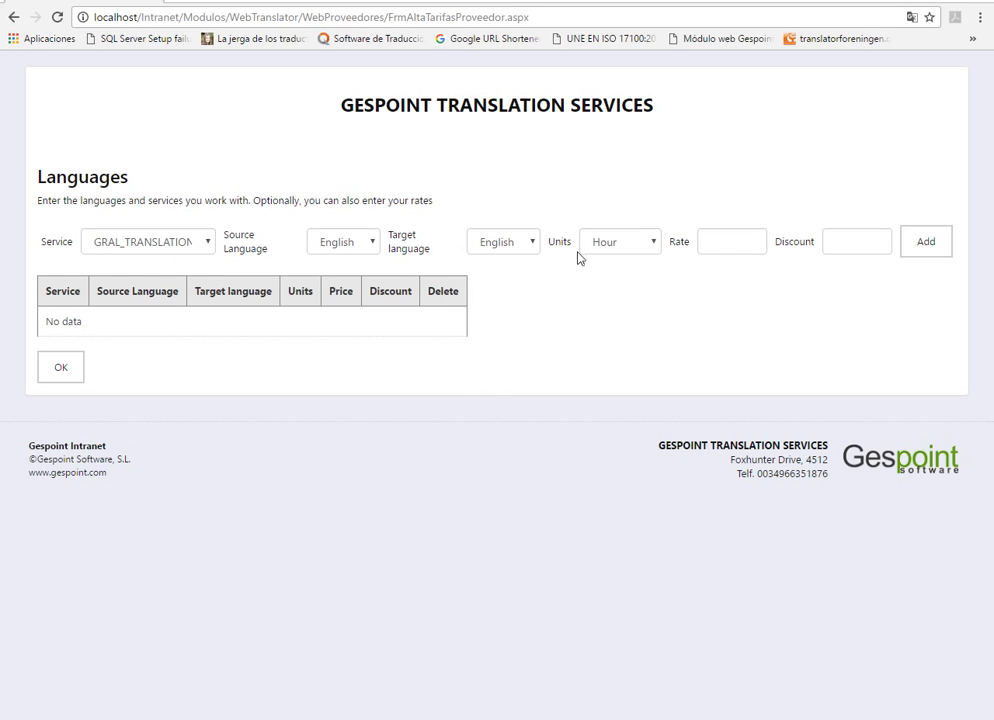
# Step: Add a GRAL_TRANSLATION service from English to Spanish, in Words at a rate of 0,030
pyautogui.click(492, 242)
pyautogui.click(512, 295)
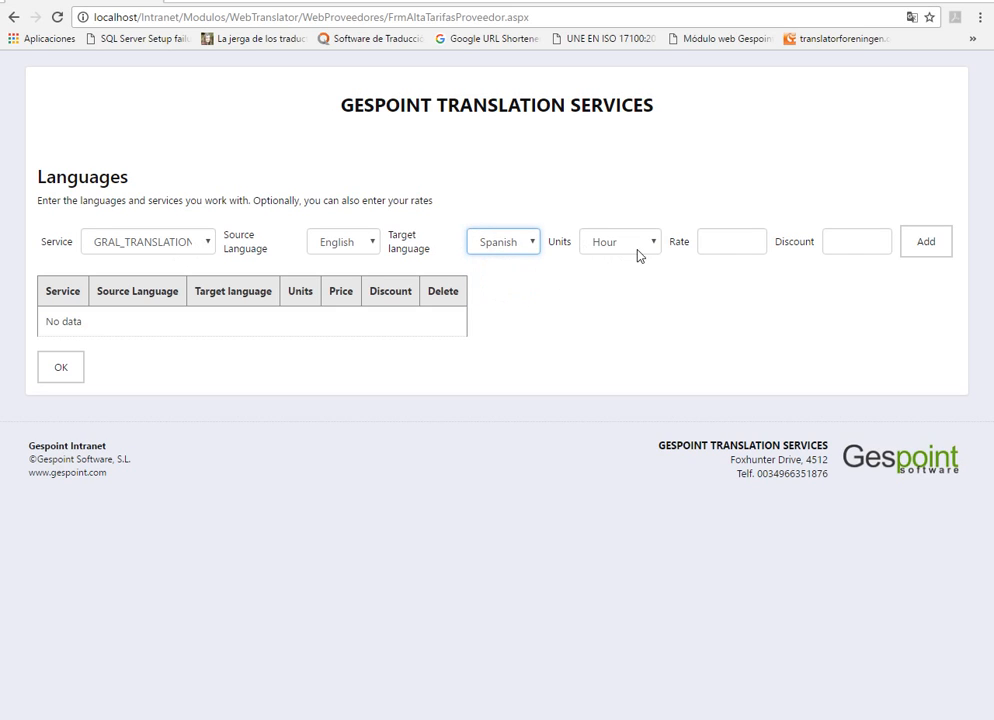
pyautogui.click(650, 244)
pyautogui.click(632, 295)
pyautogui.click(735, 248)
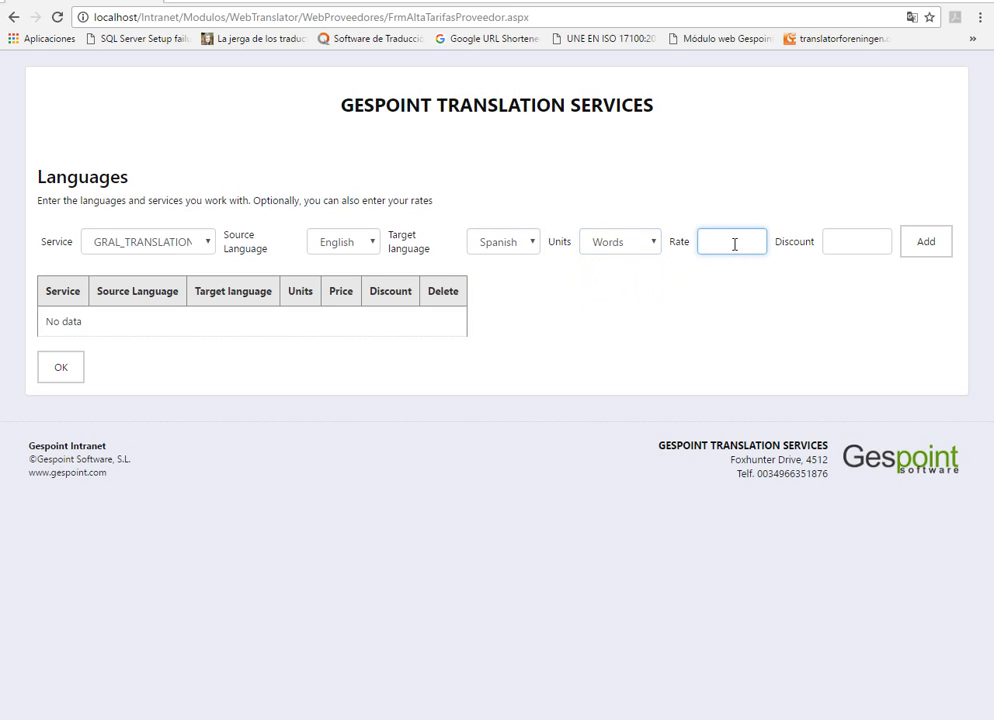
pyautogui.write('0,030')
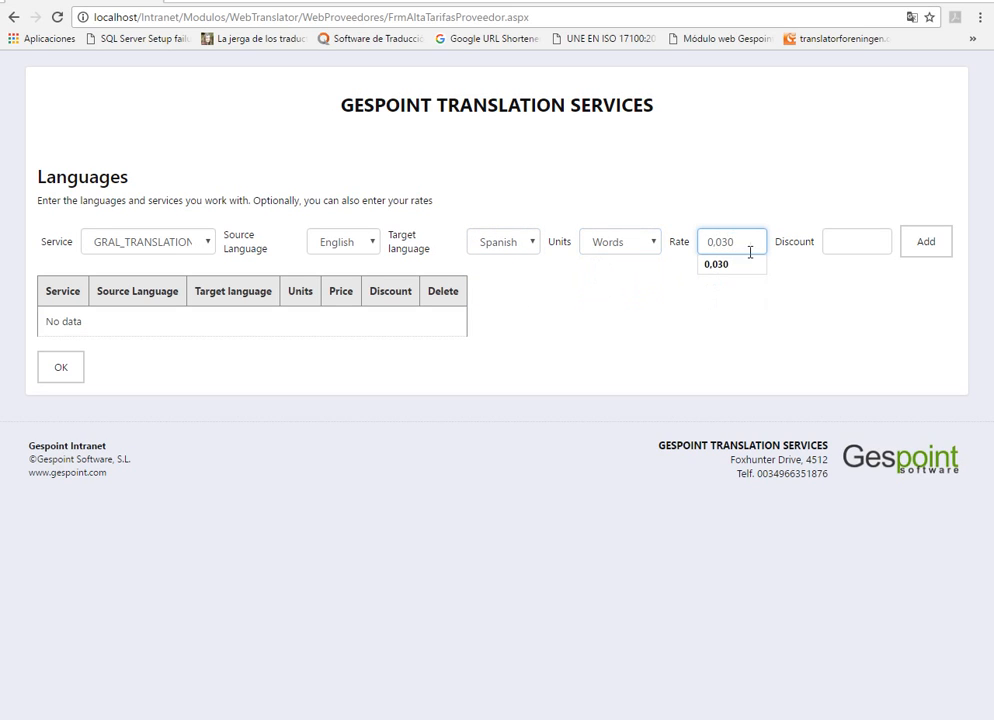
pyautogui.click(745, 264)
pyautogui.click(926, 241)
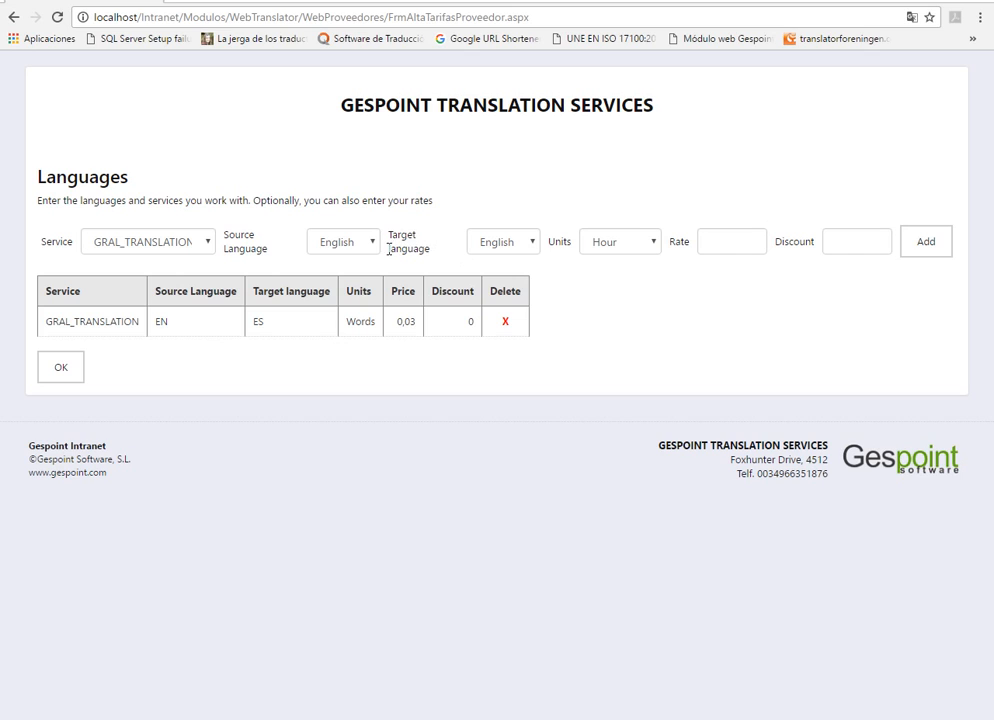
# Step: Add a GRAL_TRANSLATION service from English to German, in Words at rate 0,035, and submit the languages
pyautogui.click(526, 246)
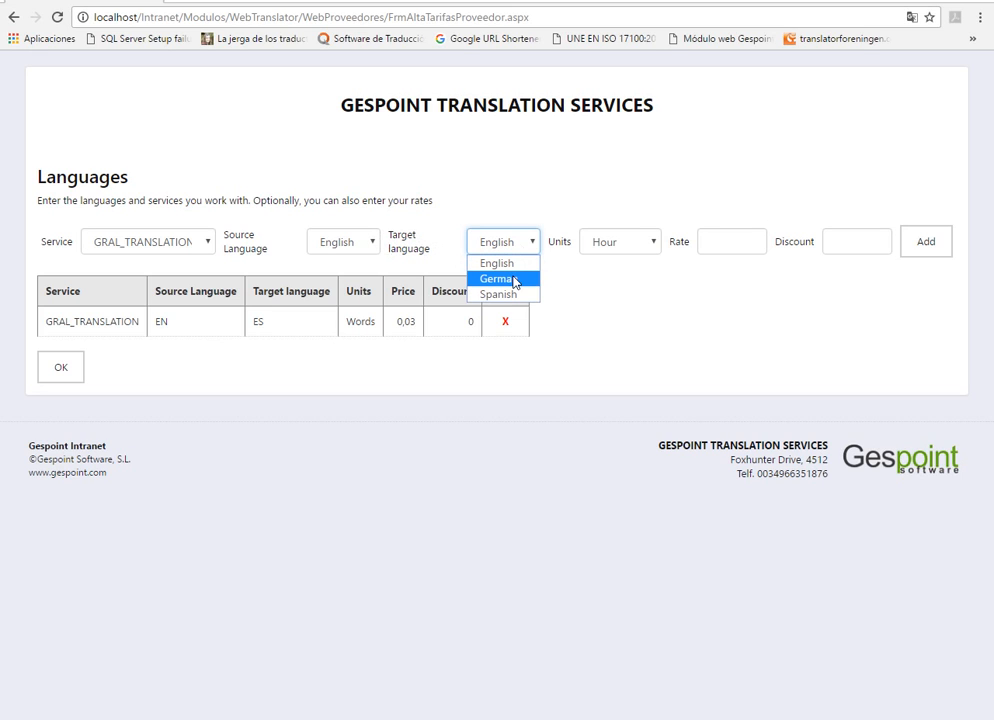
pyautogui.click(514, 280)
pyautogui.click(639, 240)
pyautogui.click(640, 295)
pyautogui.click(724, 248)
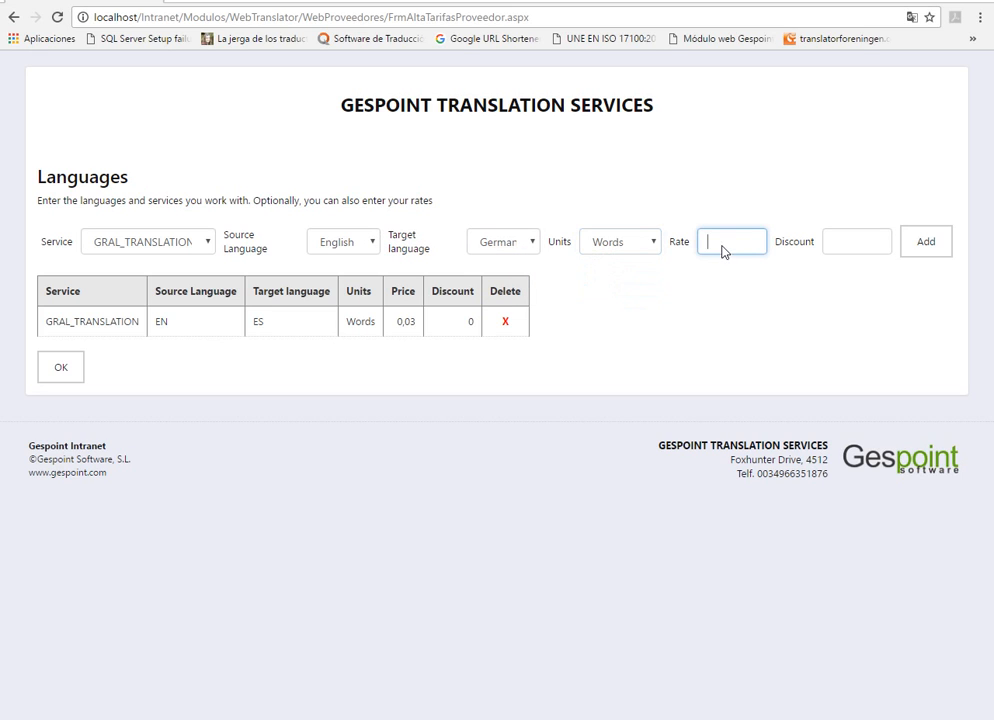
pyautogui.write('0.0')
pyautogui.write('35')
pyautogui.click(938, 240)
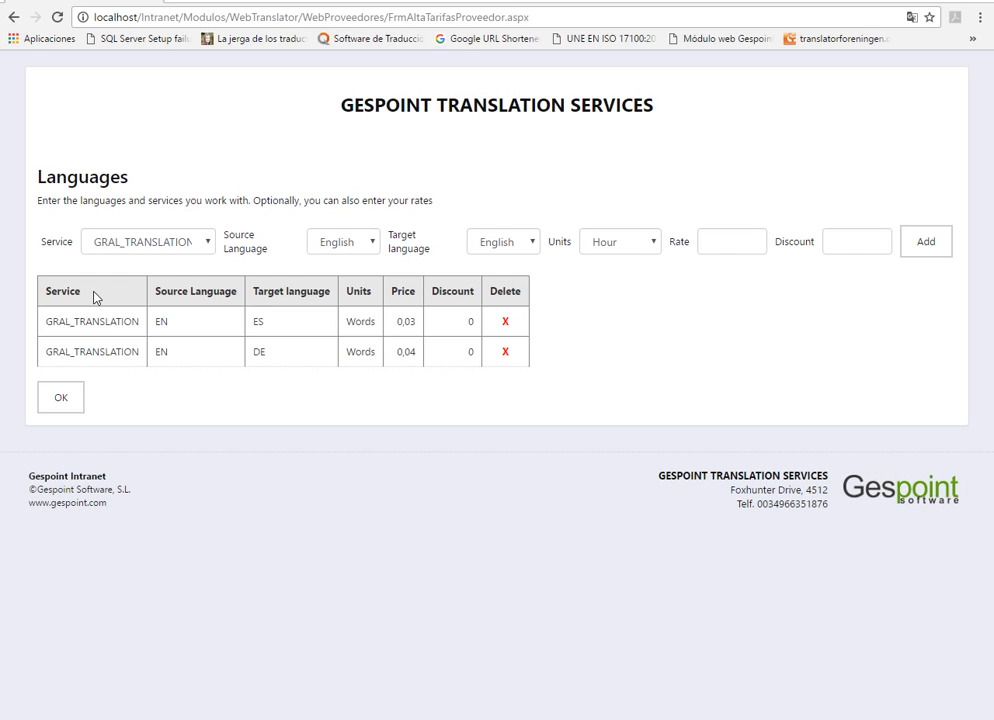
pyautogui.click(61, 398)
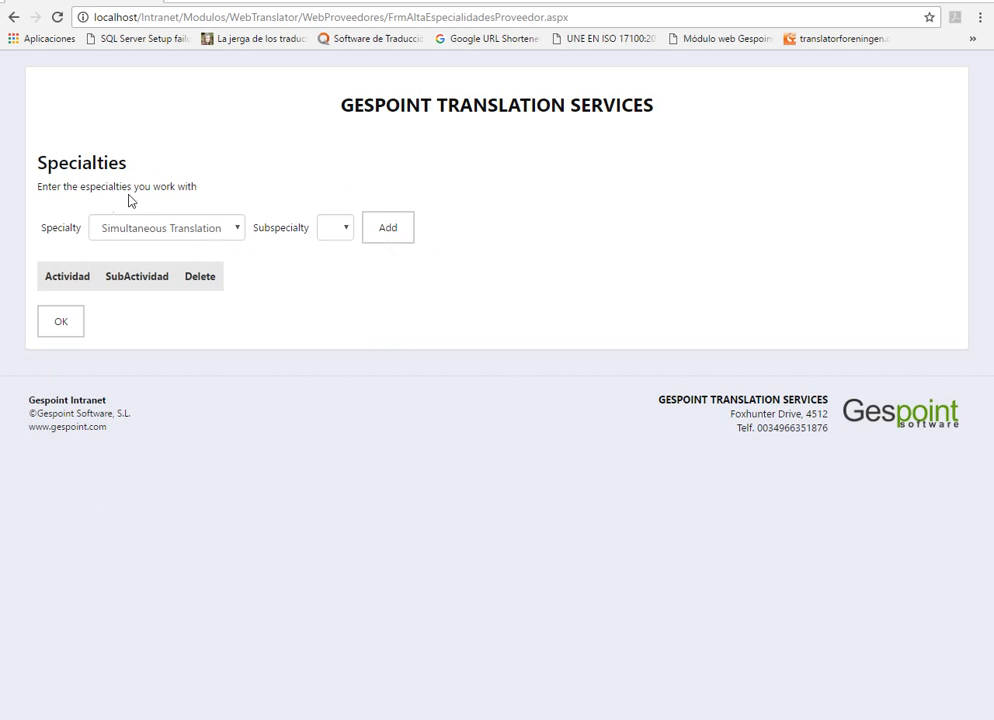
# Step: Add Web Localisation as the vendor's specialty without a subspecialty and submit the specialties
pyautogui.click(226, 230)
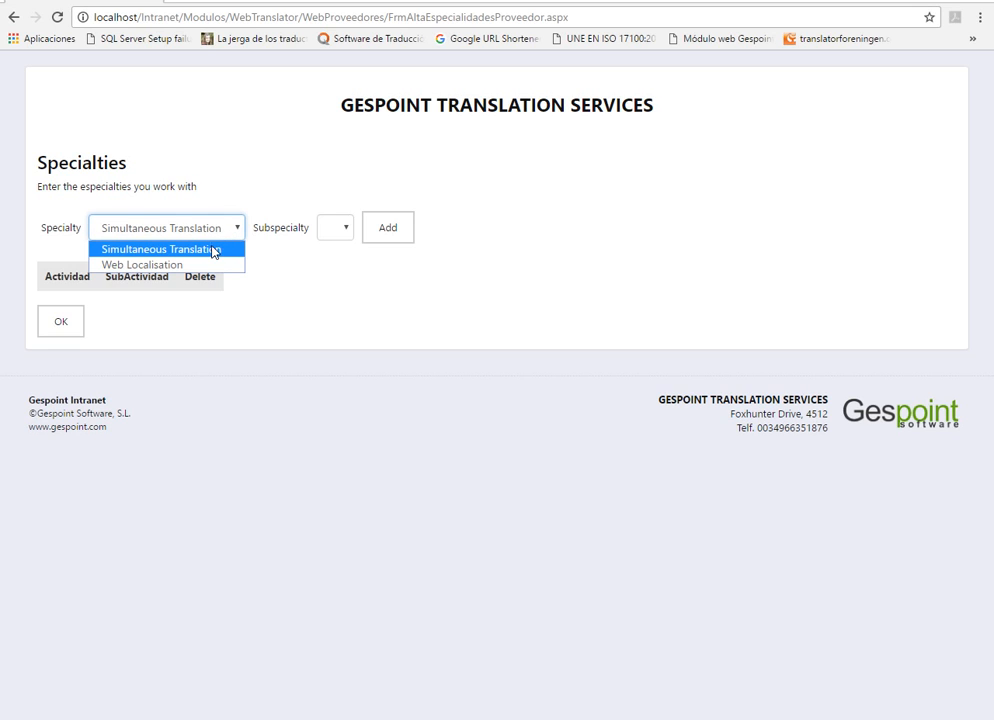
pyautogui.click(206, 265)
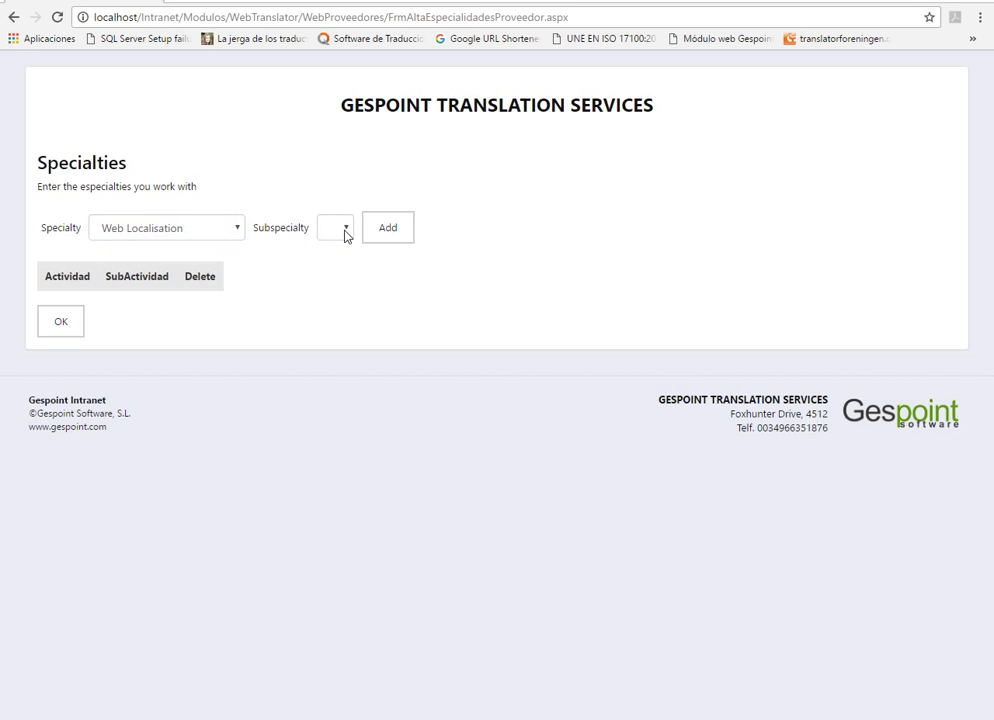
pyautogui.click(388, 229)
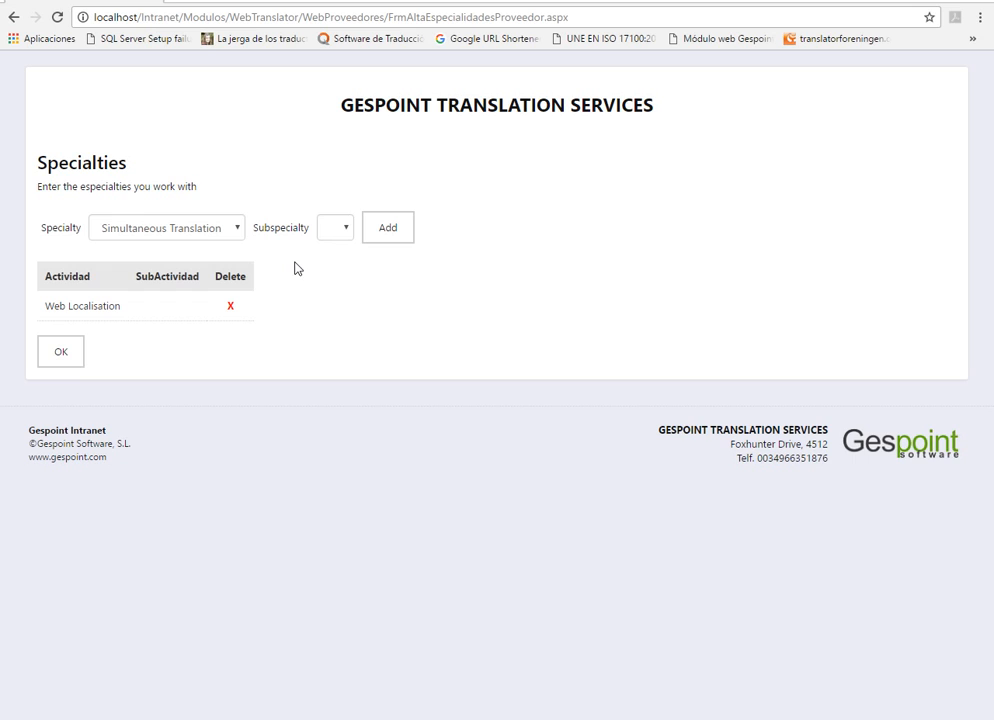
pyautogui.click(75, 350)
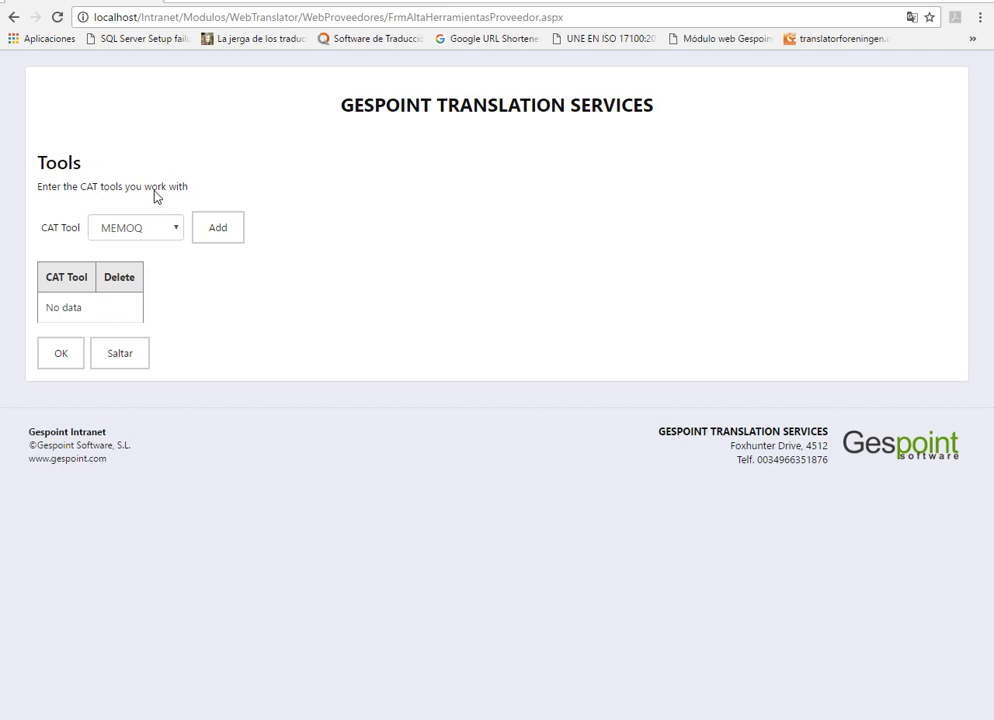
# Step: Add MEMOQ, TRADOS and WORD FAST as the vendor's CAT tools and submit the list
pyautogui.click(215, 235)
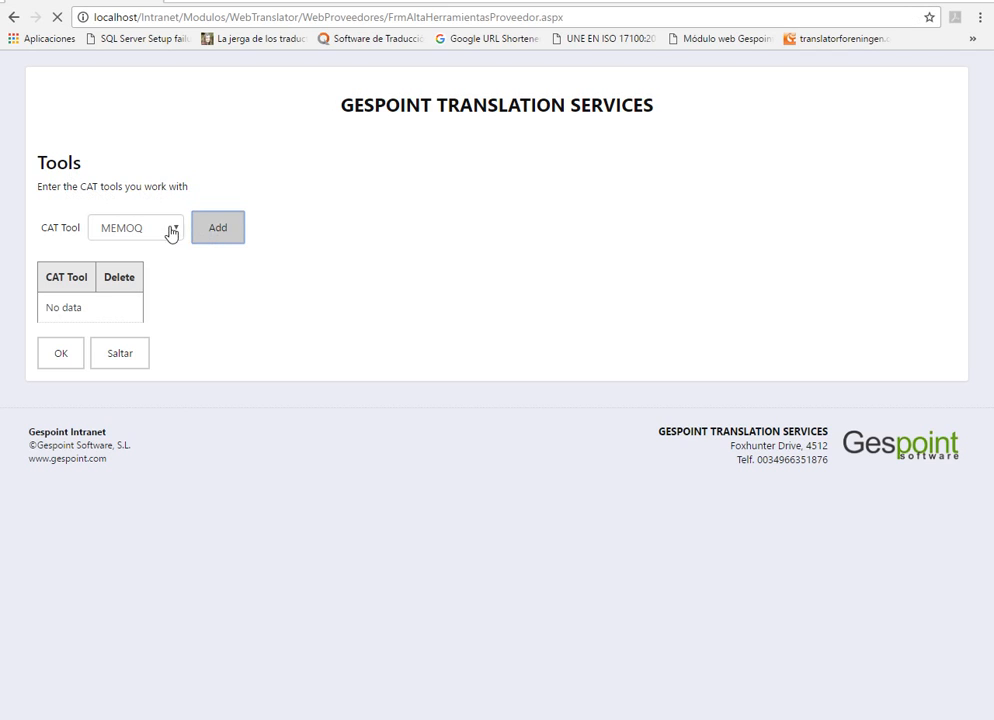
pyautogui.click(170, 229)
pyautogui.click(158, 264)
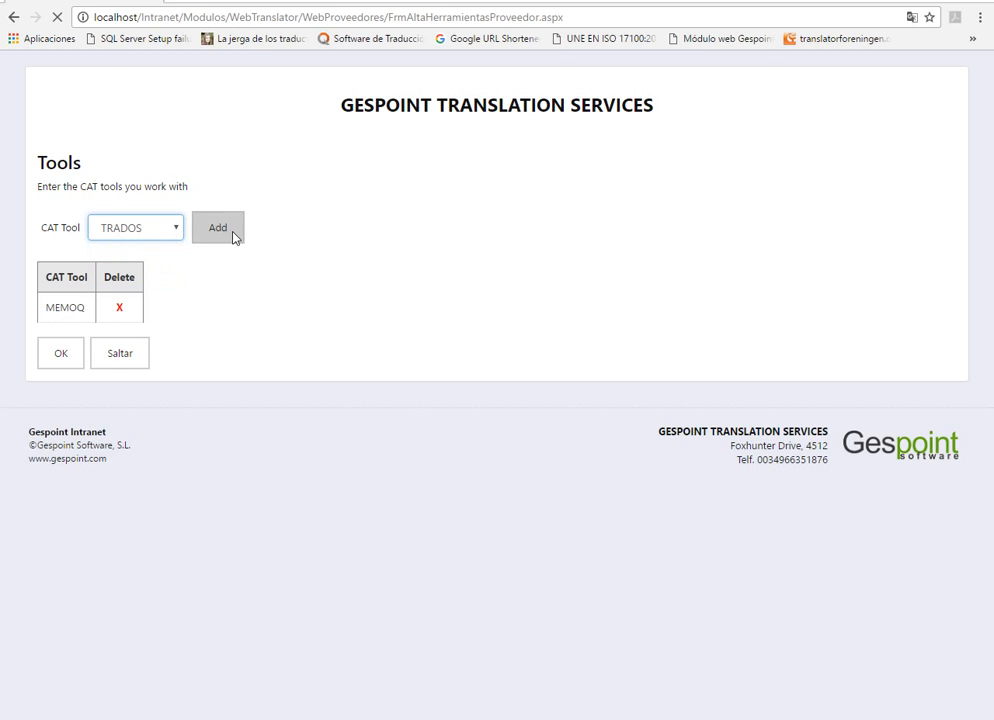
pyautogui.click(233, 233)
pyautogui.click(170, 229)
pyautogui.click(100, 278)
pyautogui.click(213, 237)
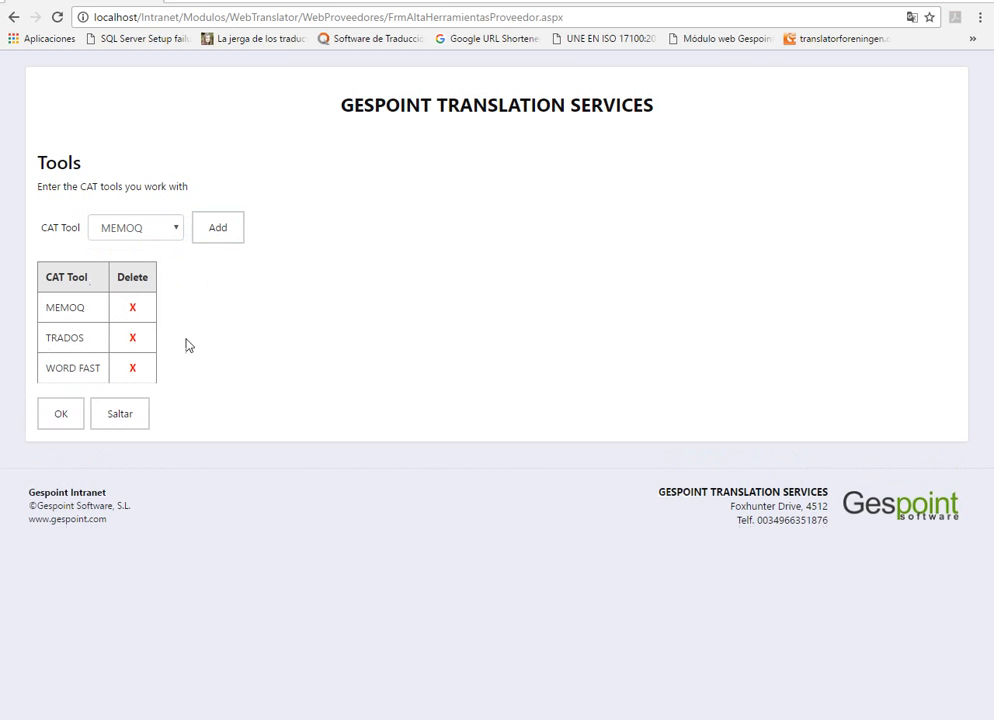
pyautogui.click(56, 413)
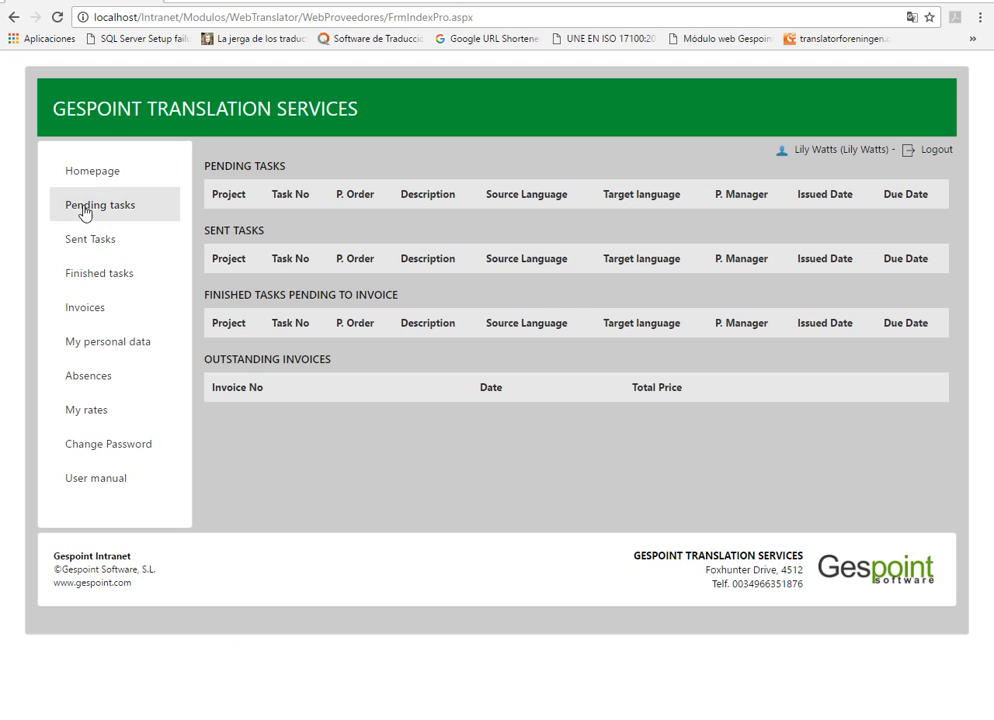
# Step: Review the Absences and My rates pages of the new vendor's intranet
pyautogui.click(114, 379)
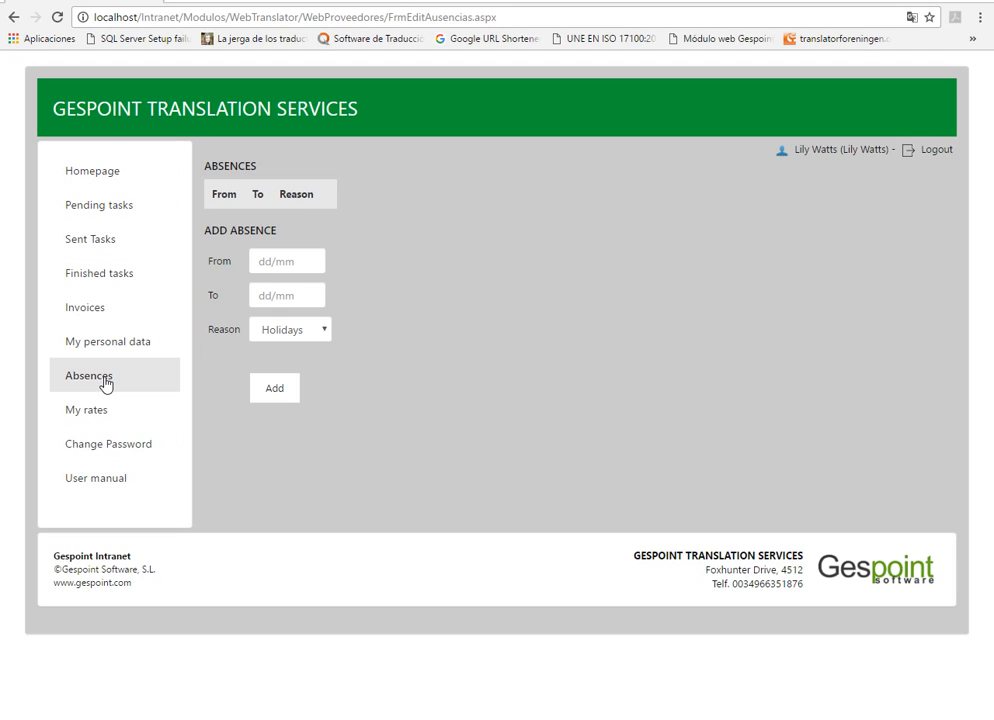
pyautogui.click(100, 411)
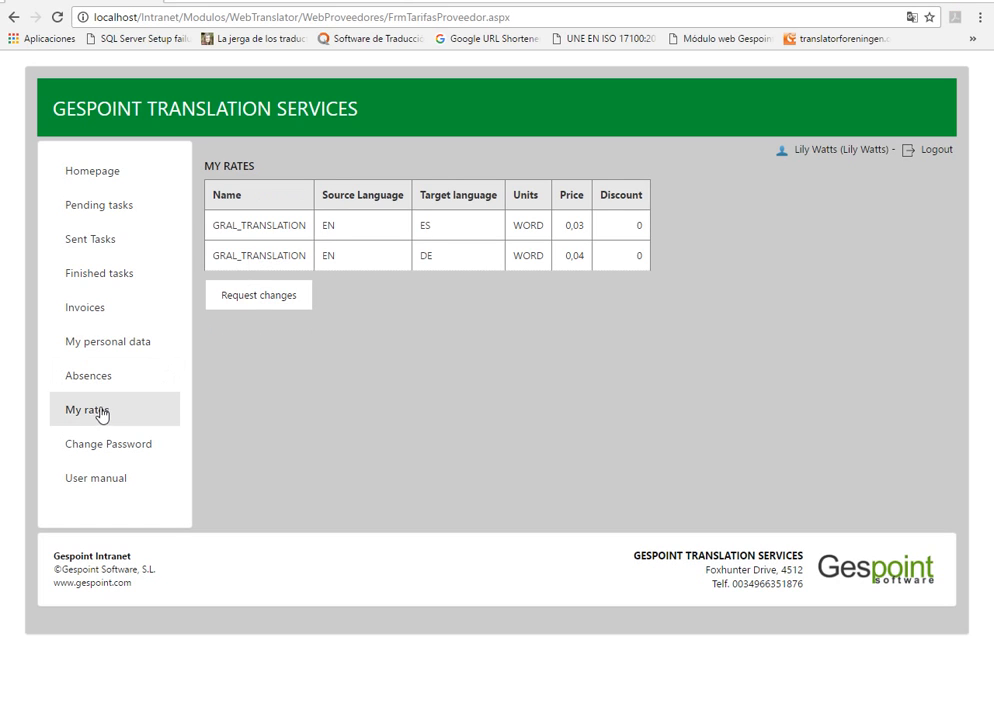
pyautogui.click(102, 377)
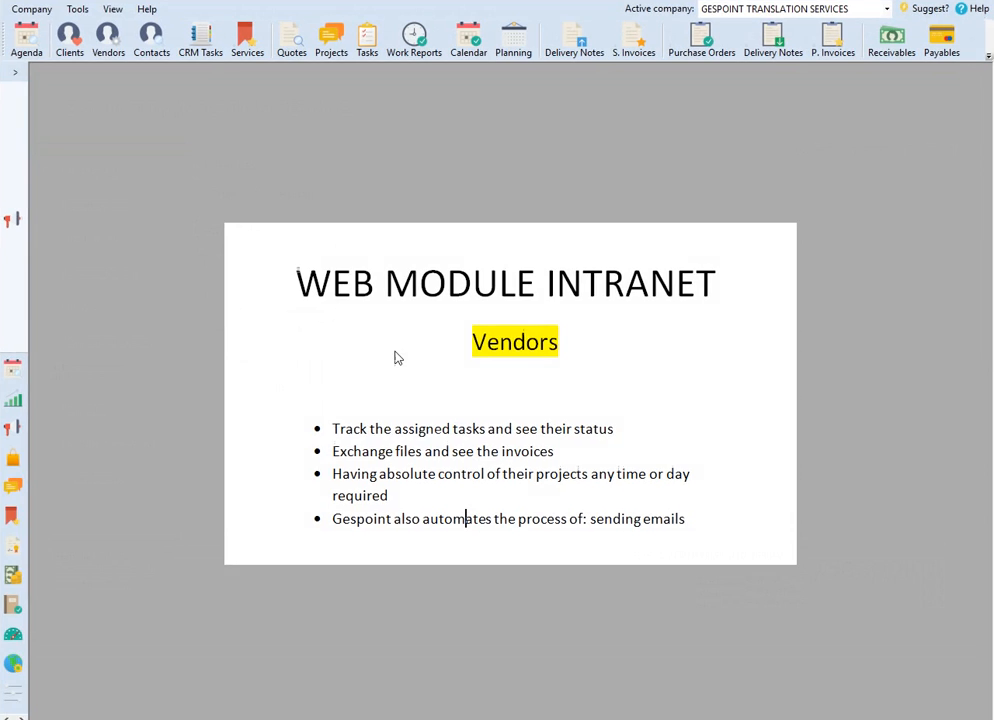
# Step: Switch to the Gespoint desktop program and open the new vendor's record from the vendors list
pyautogui.click(106, 42)
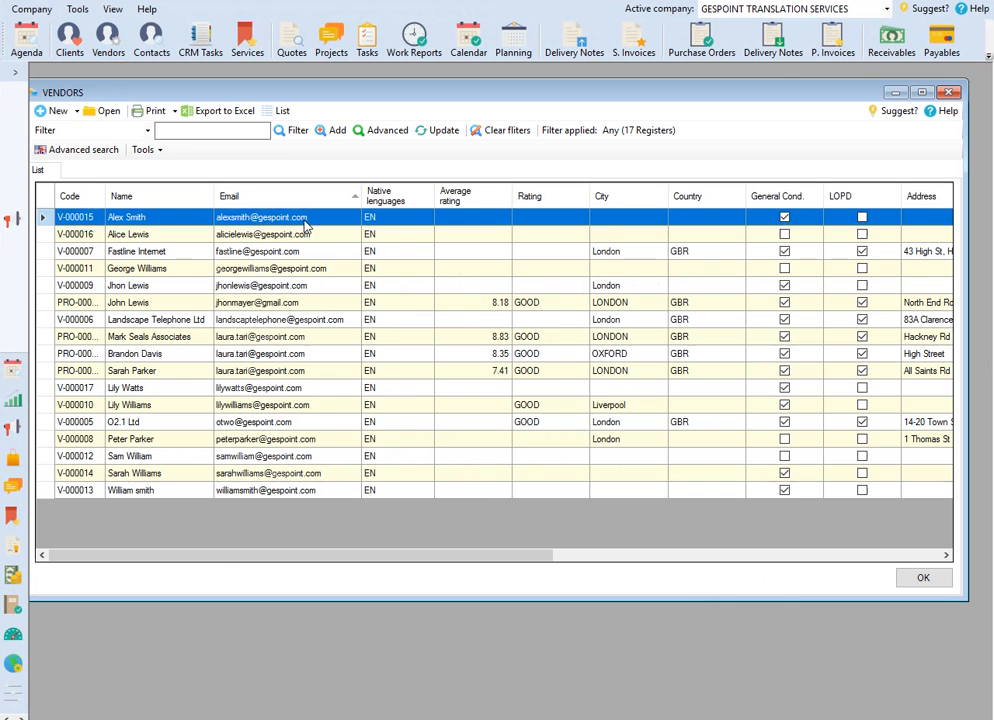
pyautogui.click(138, 390)
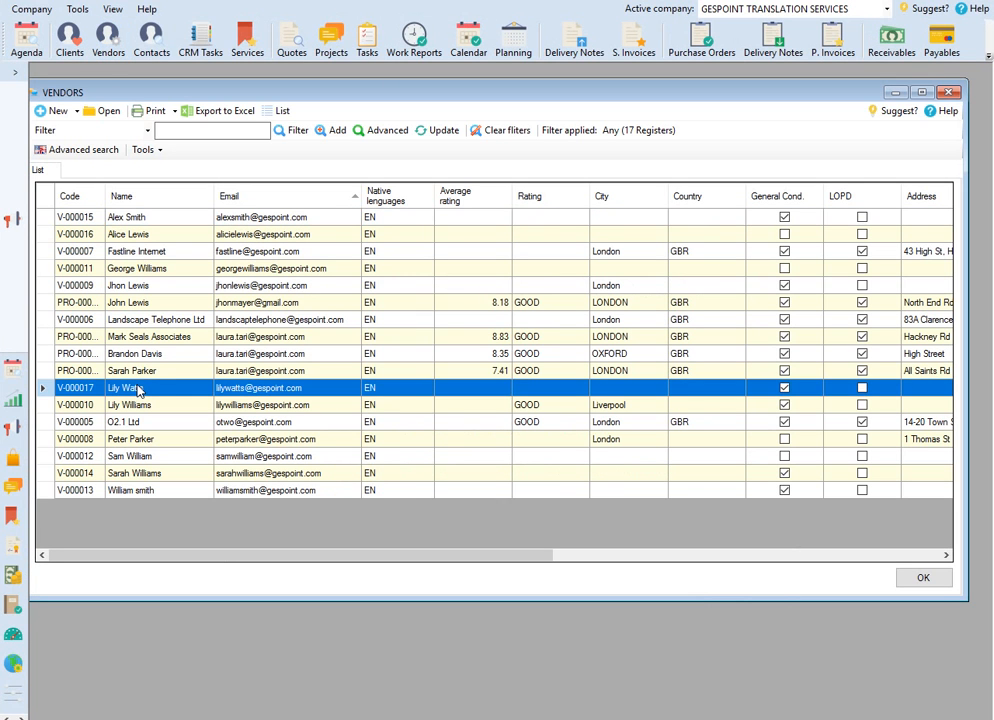
pyautogui.doubleClick(138, 390)
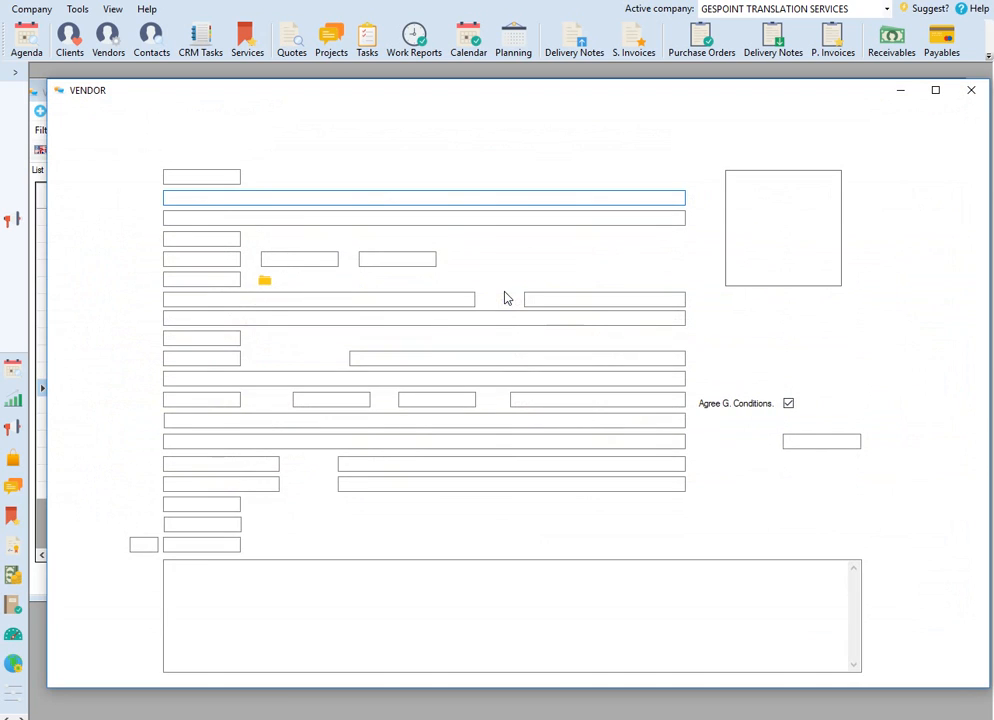